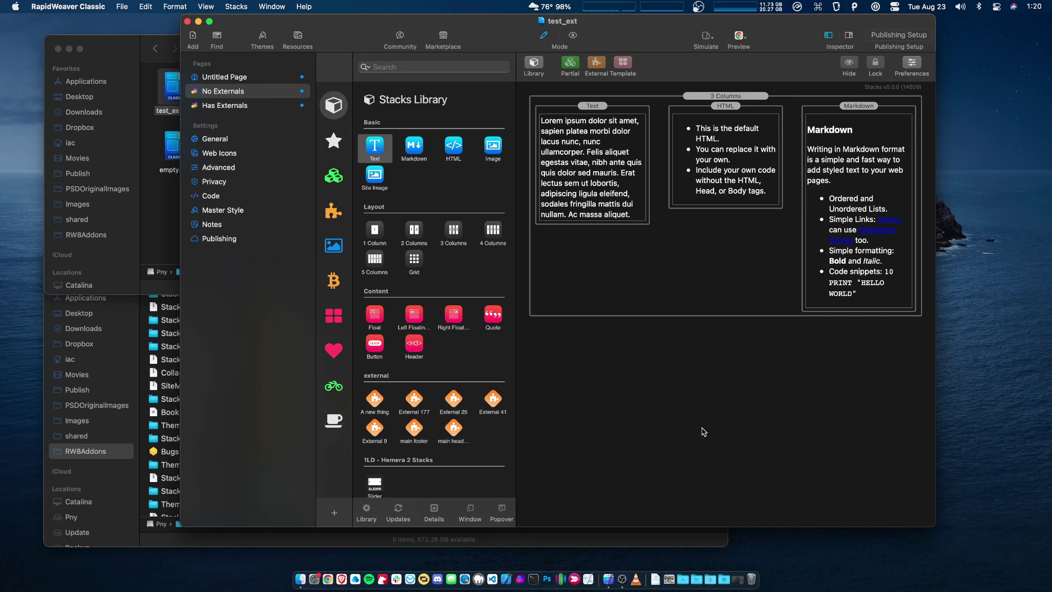
Step: Move the test_ext project window right and shrink it so the Finder Externals folder is visible
drag(327, 22, 434, 4)
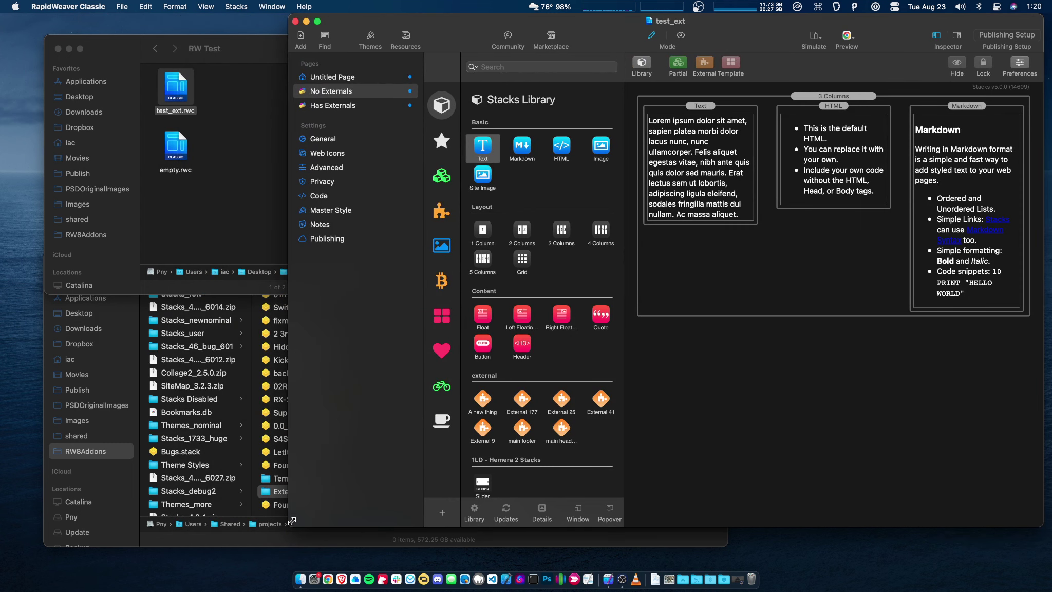
drag(290, 521, 310, 428)
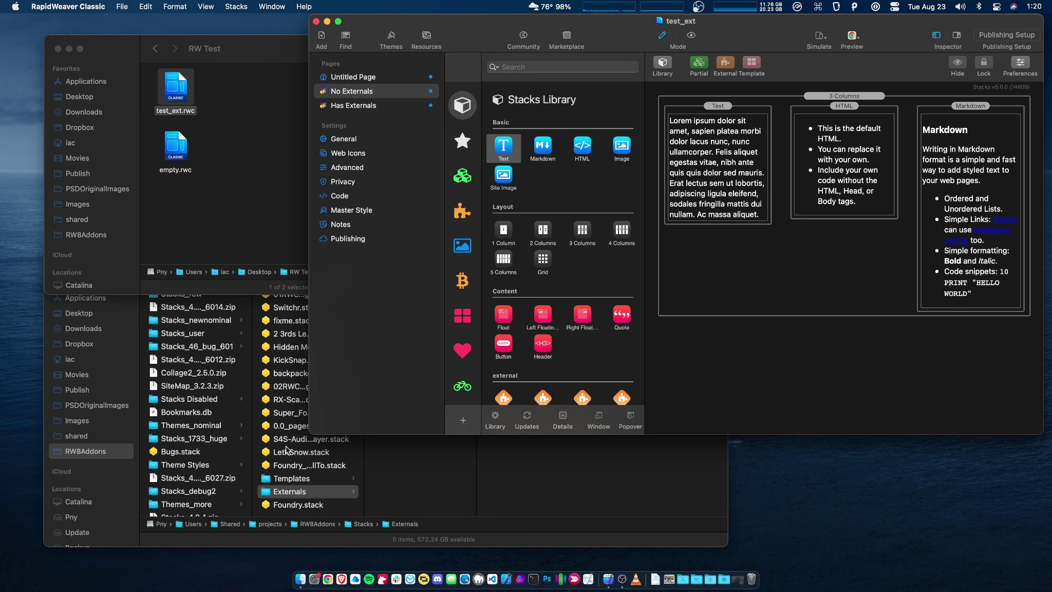
click(345, 543)
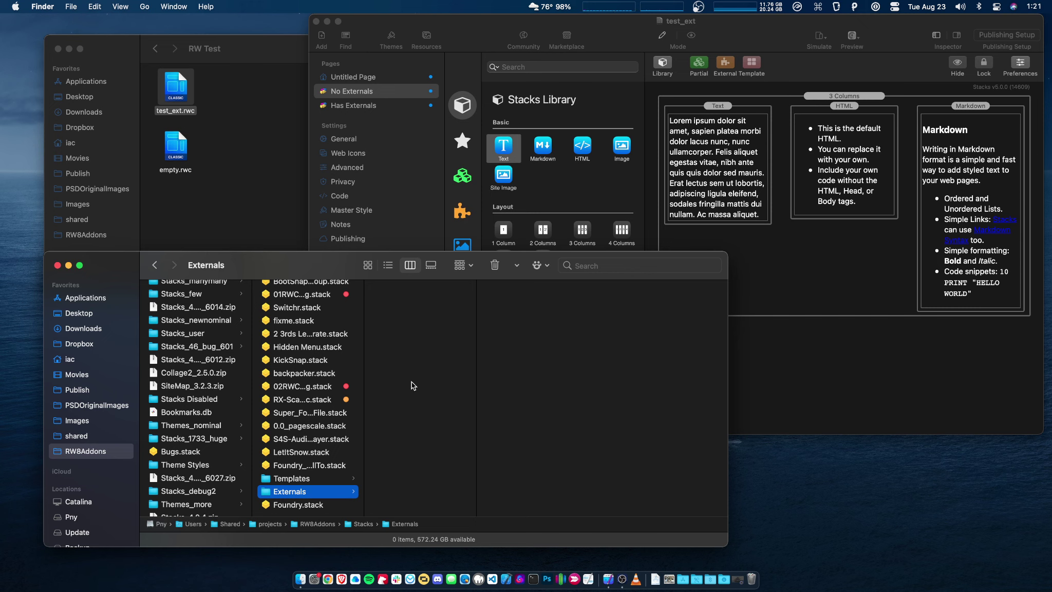
Step: Open the Has Externals page and try to edit External 9, cancelling its No External Found warning
click(798, 348)
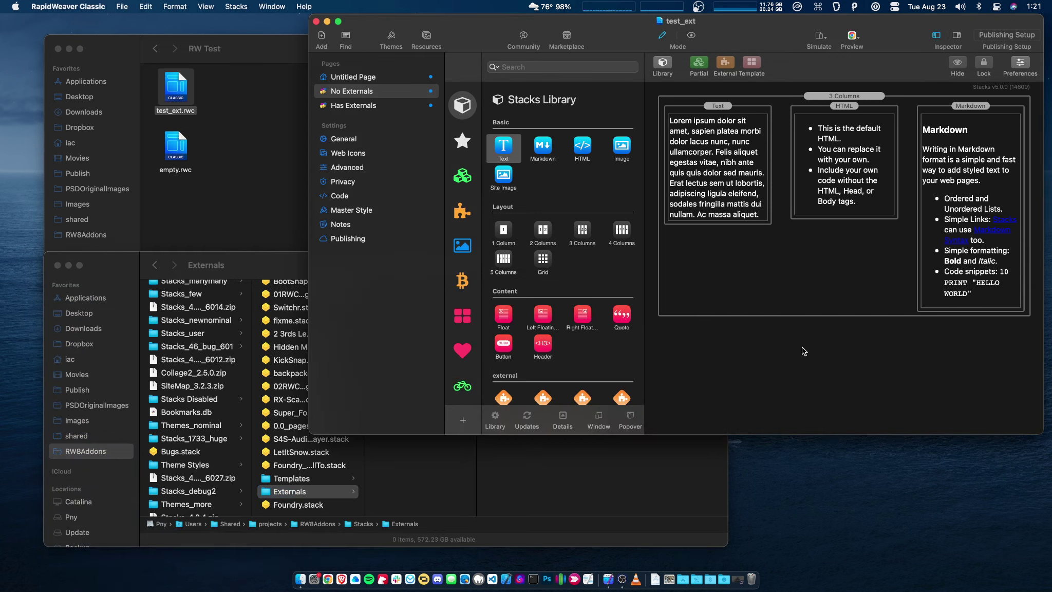
click(367, 106)
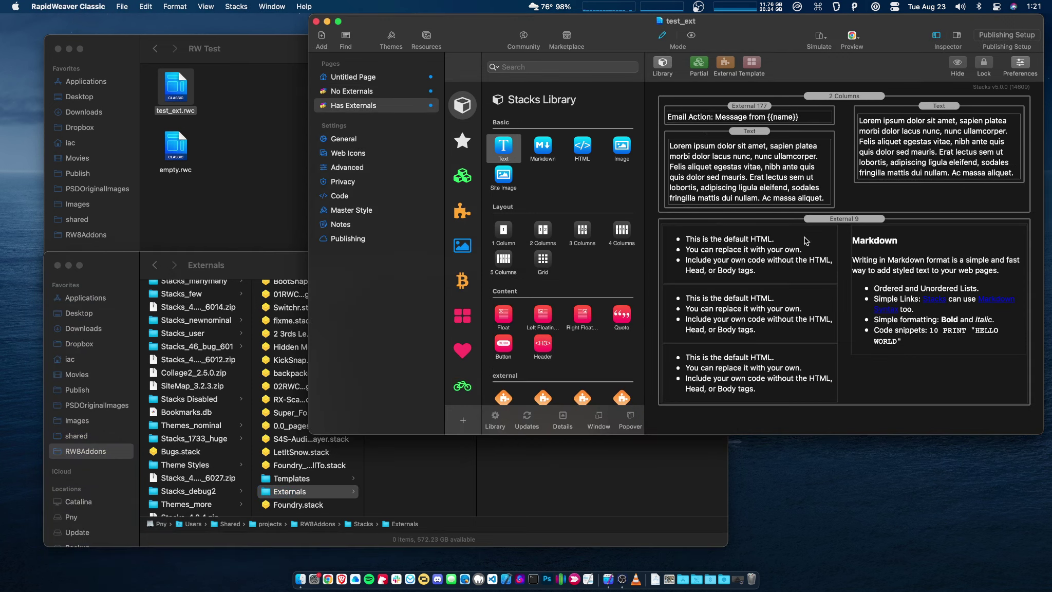
click(797, 252)
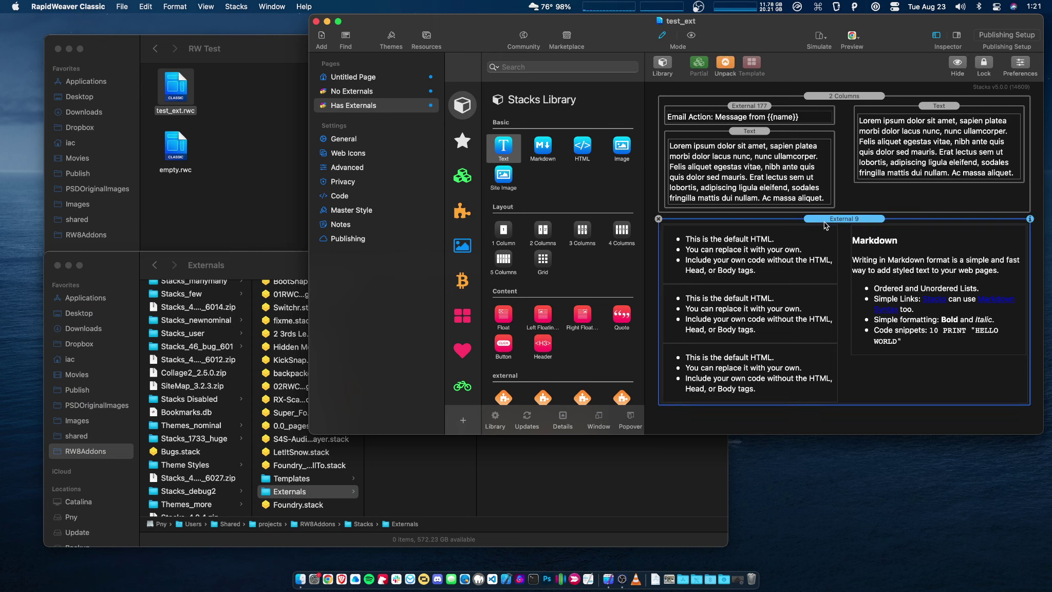
click(766, 110)
double_click(798, 282)
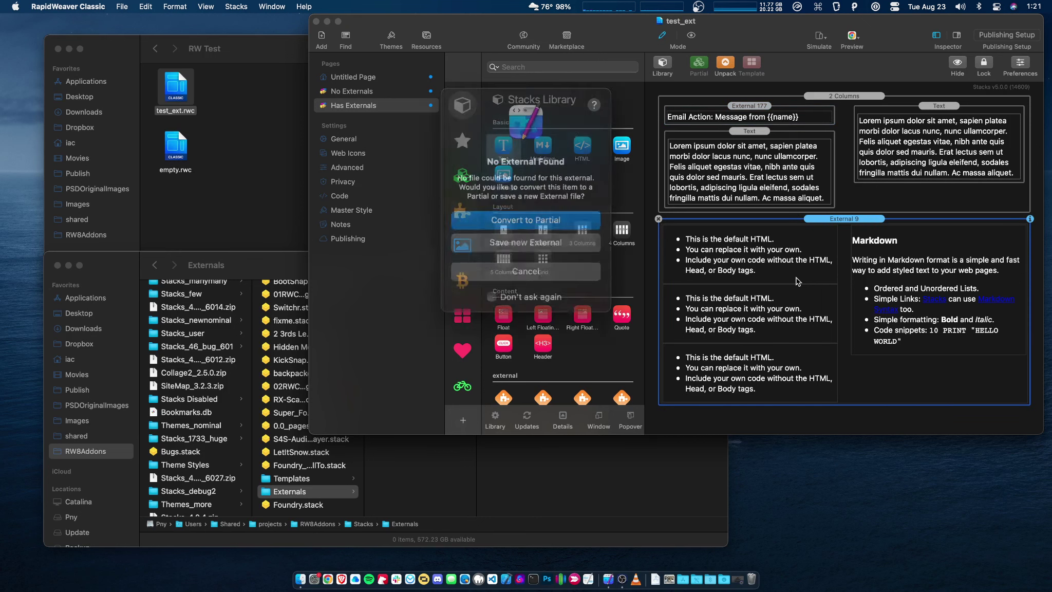
click(571, 259)
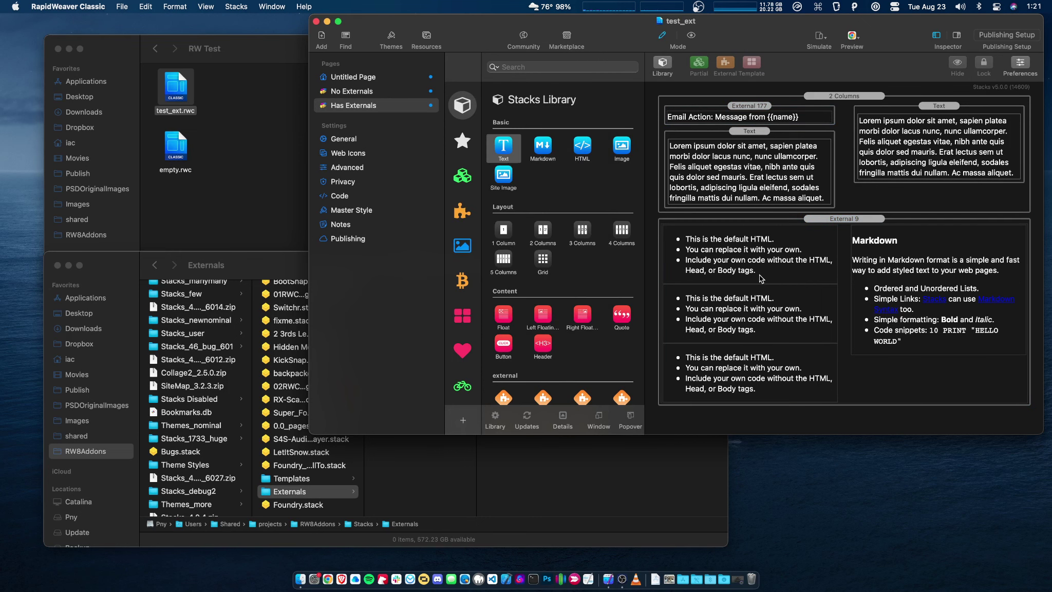
scroll(558, 282, down, 5)
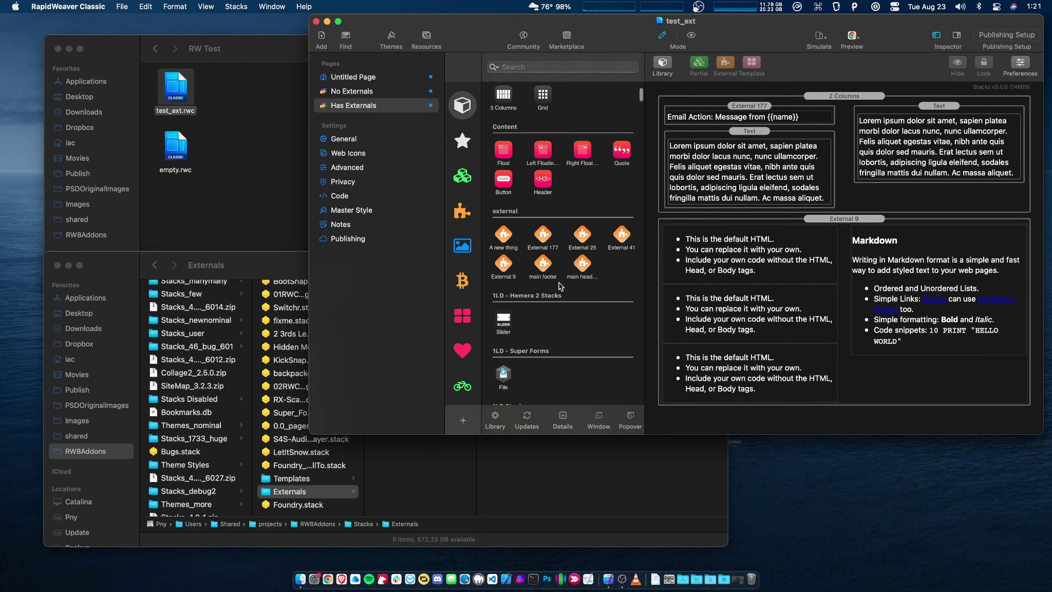
scroll(558, 283, up, 1)
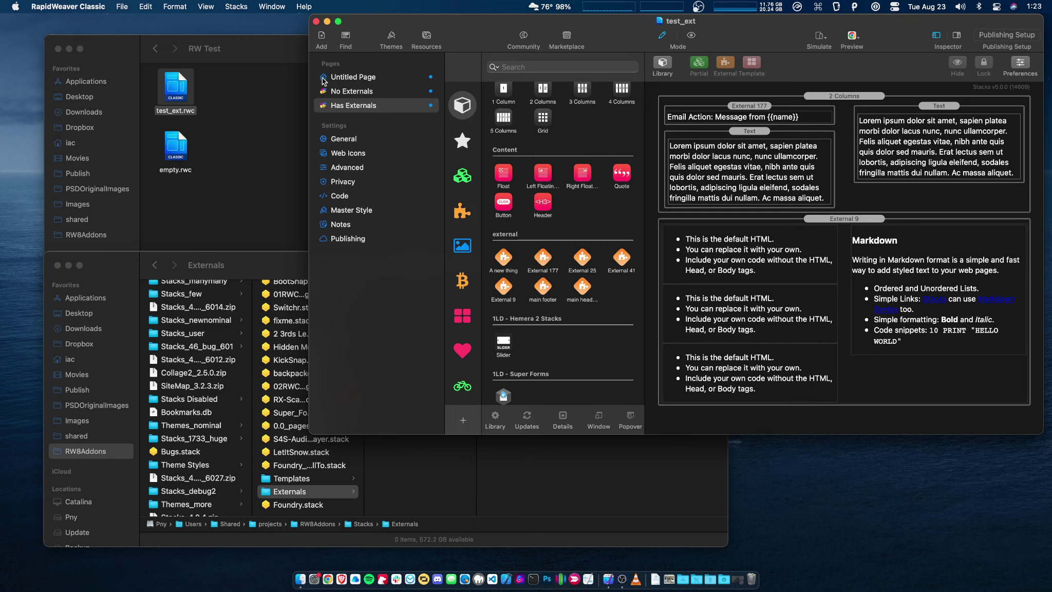
Step: Switch to the Untitled Page, quit RapidWeaver, and bring the RW Test Finder folder to the front
click(354, 80)
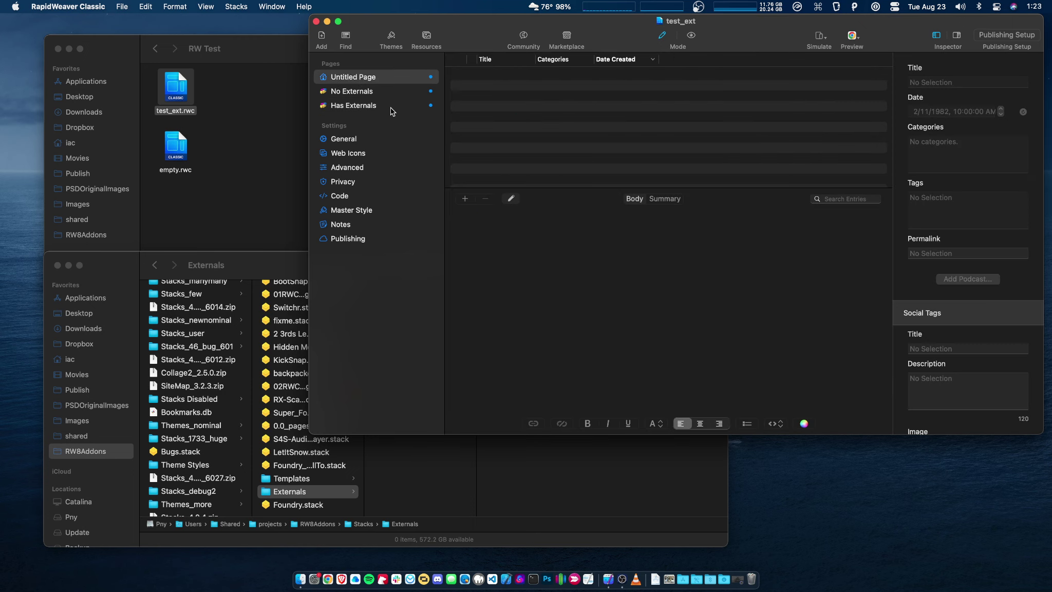
click(511, 198)
key(cmd+q)
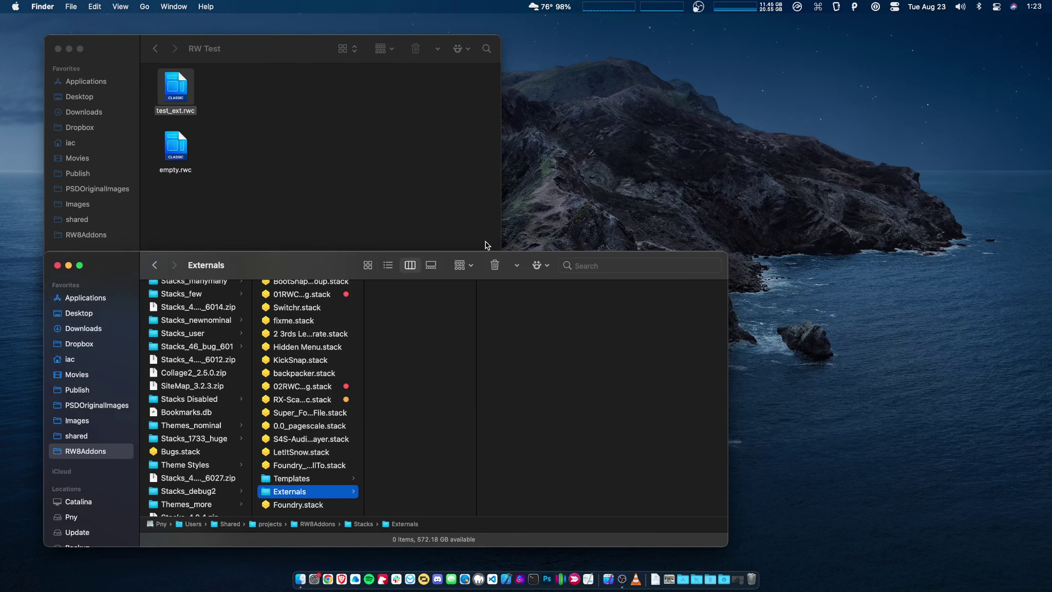
click(349, 222)
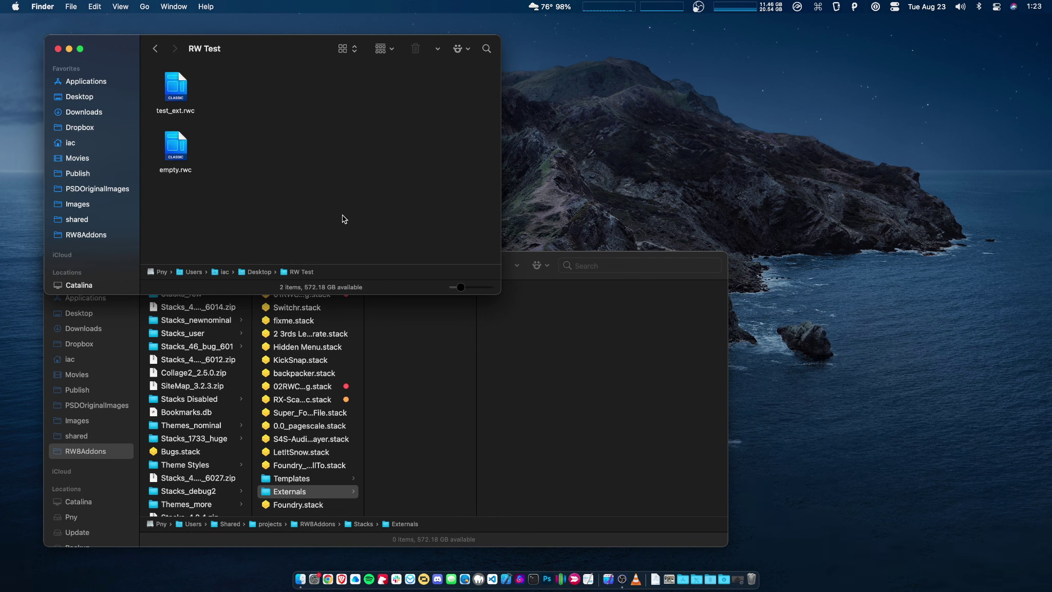
Step: Reopen test_ext.rwc from the RW Test folder and shift its window left
double_click(176, 90)
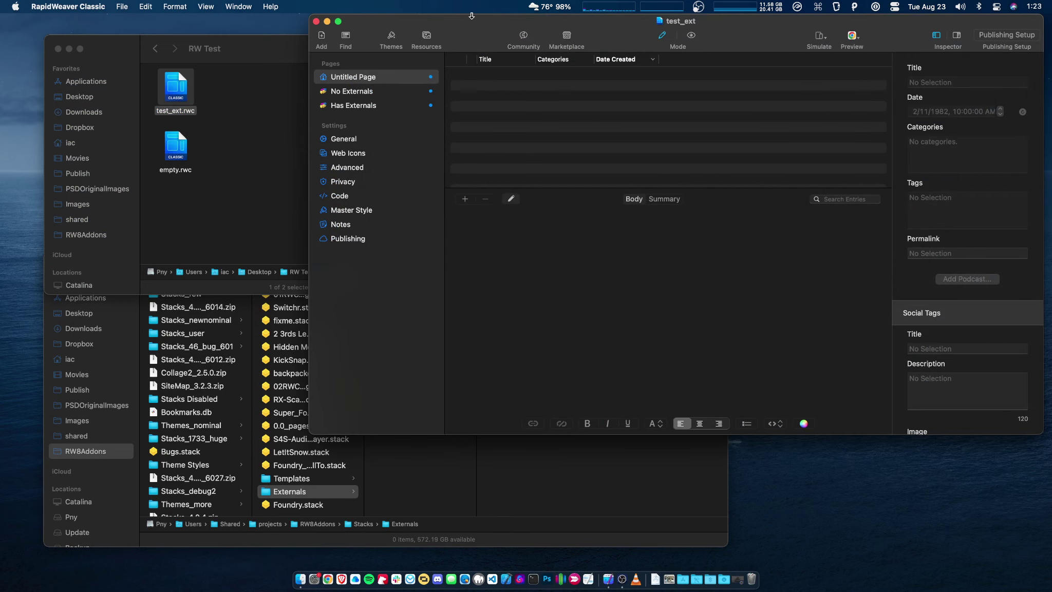
drag(471, 16, 411, 22)
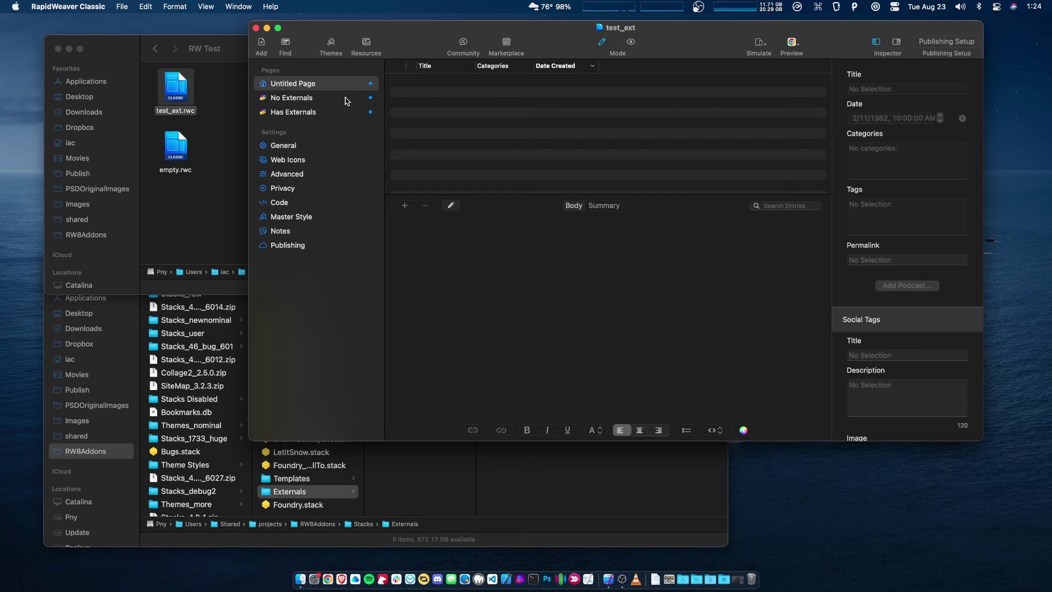
Step: Create a new project and add a Blog page to it
click(122, 7)
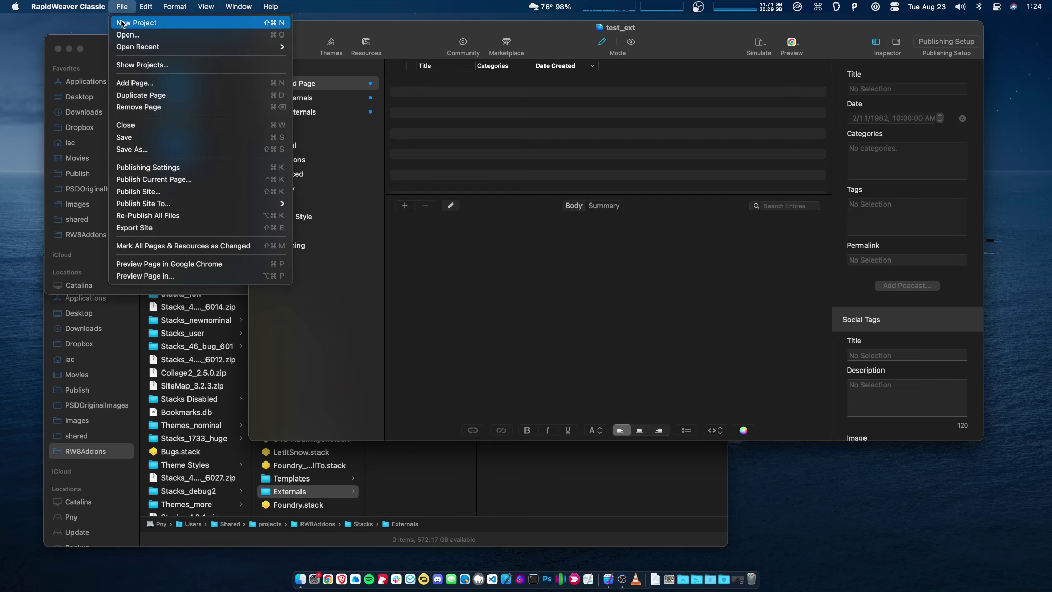
click(122, 23)
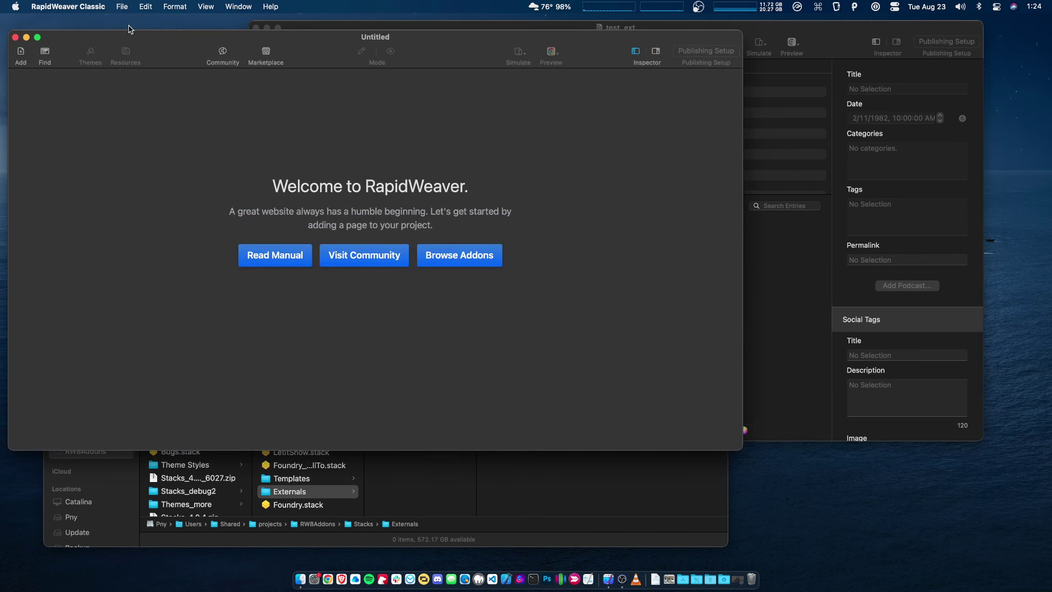
drag(137, 41, 556, 100)
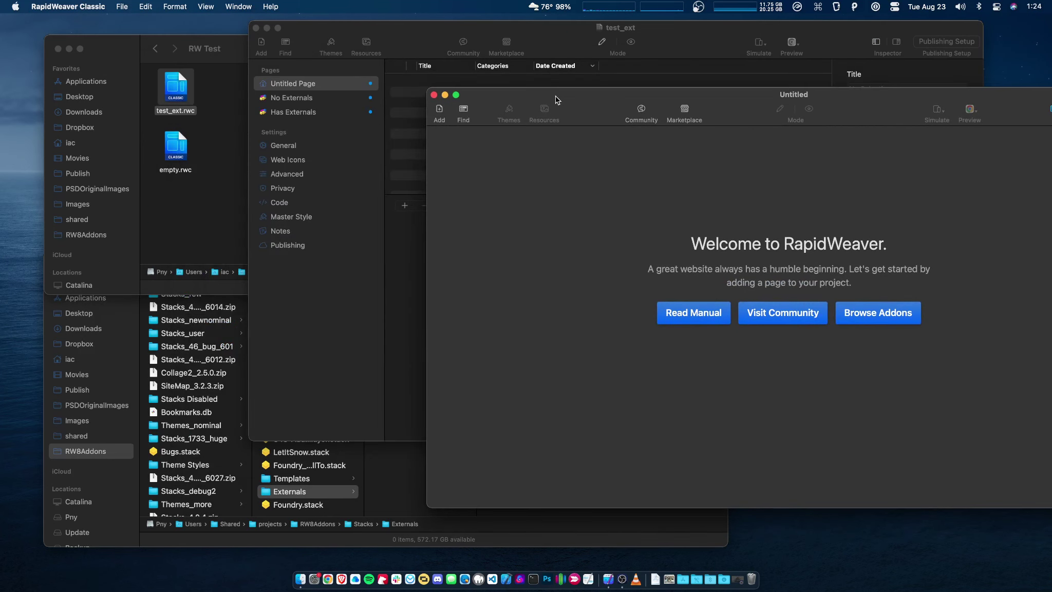
click(440, 112)
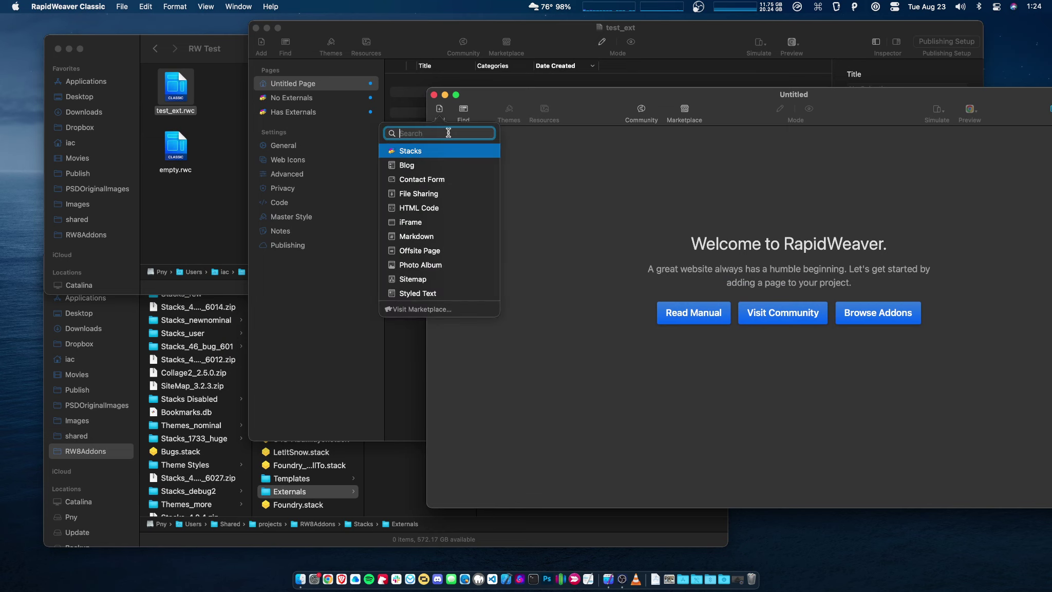
click(424, 161)
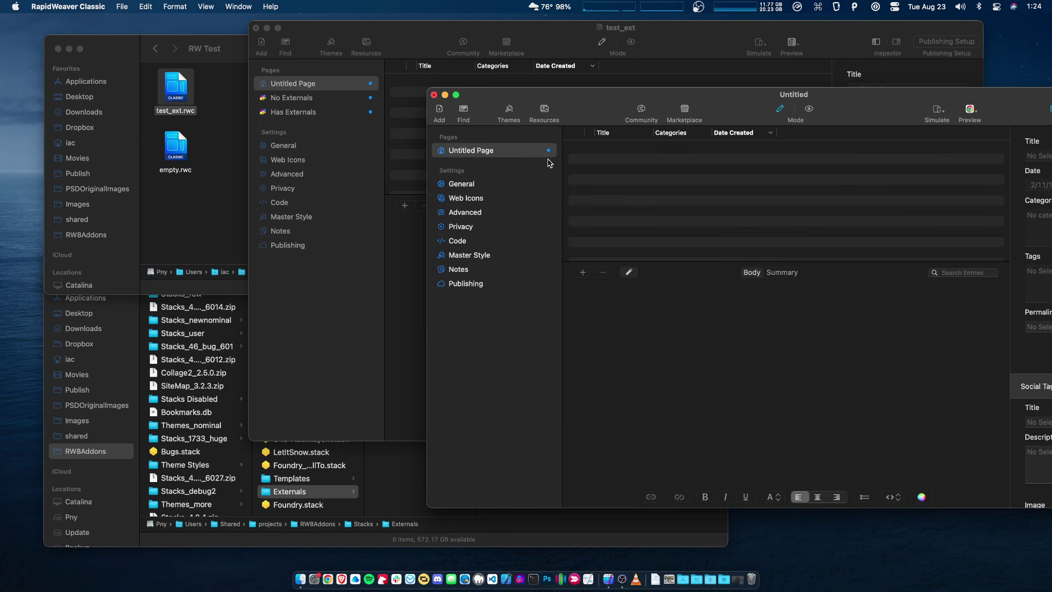
Step: Save the new project as test-2
key(super+s)
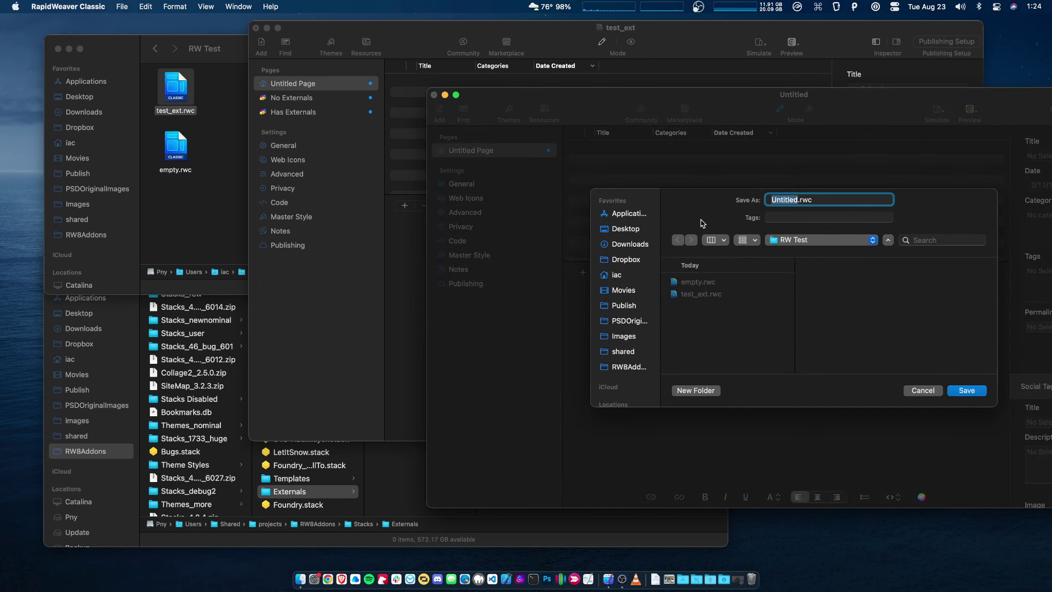
text(test-2)
key(Return)
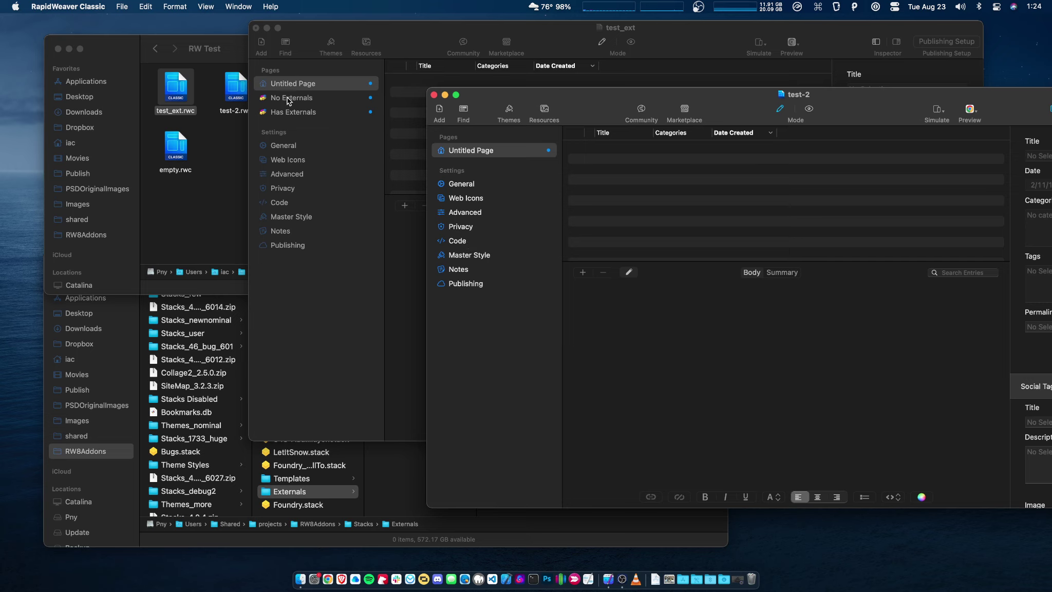
Step: Drag No Externals from test_ext's Pages list into test-2's Pages list
drag(288, 100, 490, 165)
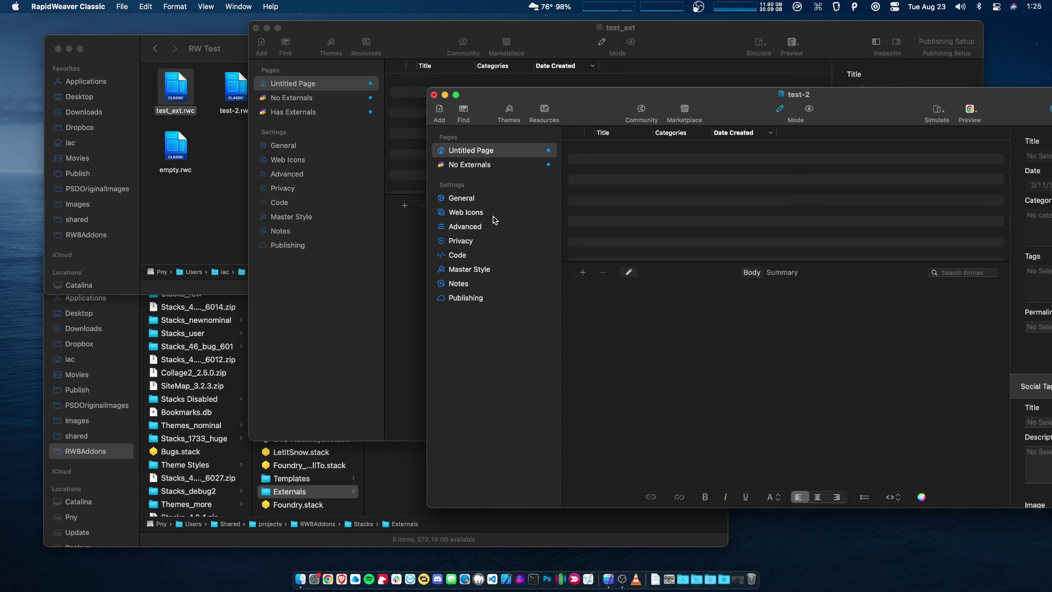
Step: Close test_ext without saving changes and quit RapidWeaver
click(346, 313)
key(super+w)
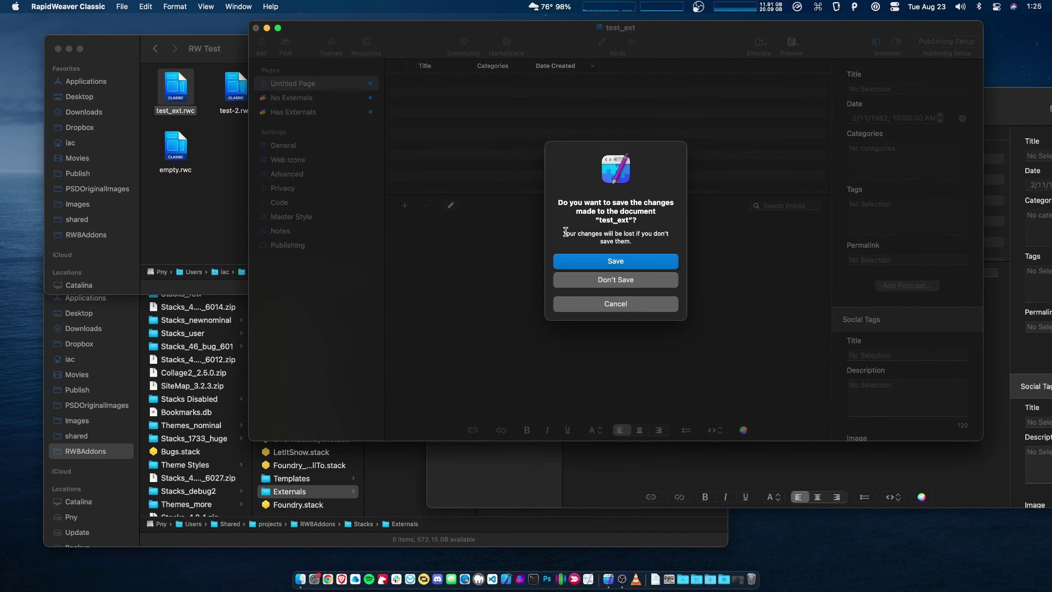
click(565, 279)
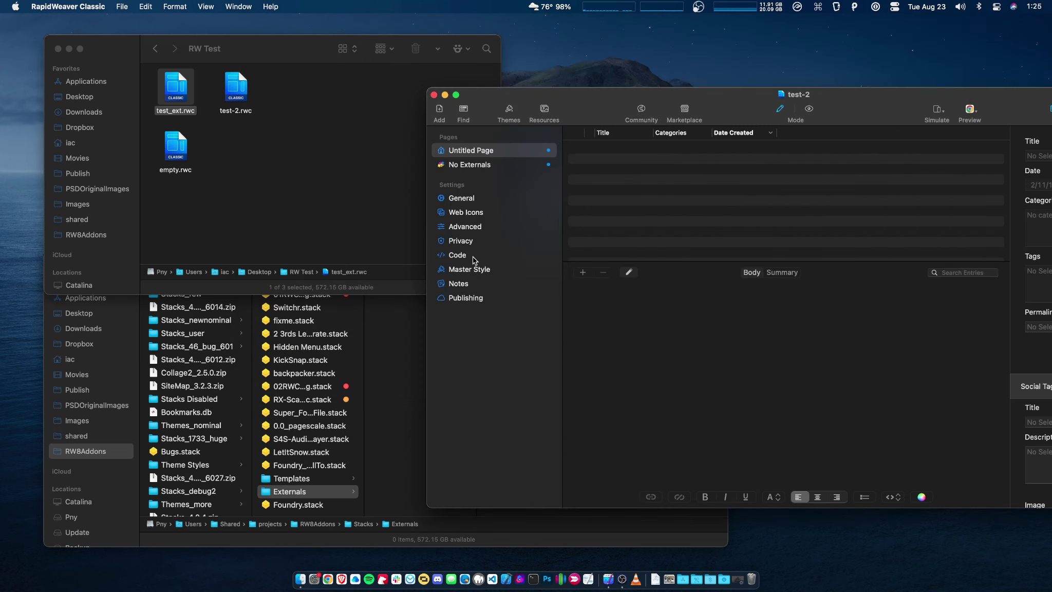
key(super+q)
Step: Reopen test-2.rwc from the RW Test folder and move its window up and left
click(327, 173)
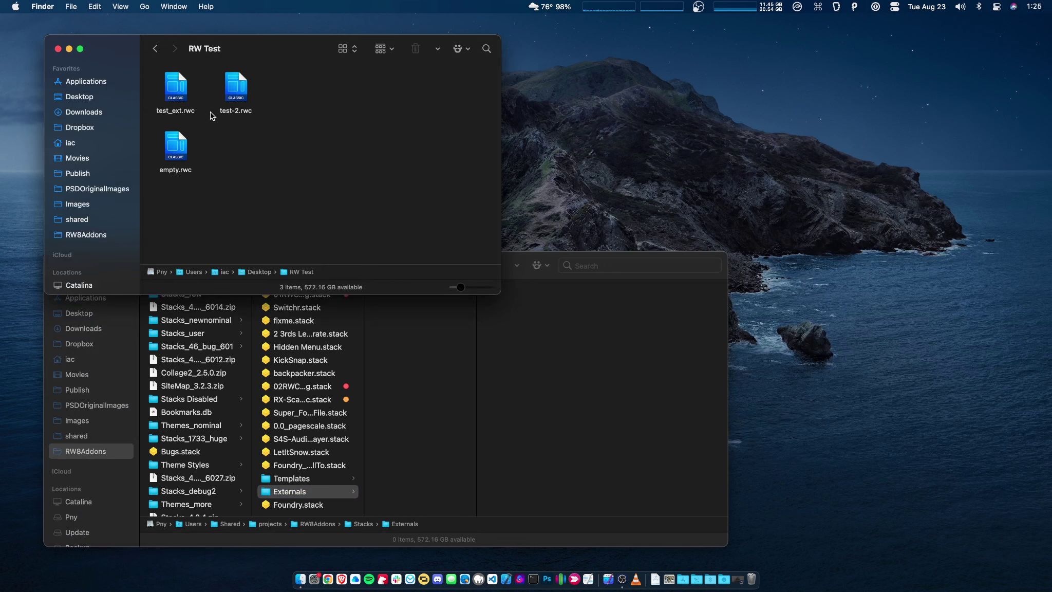
double_click(233, 91)
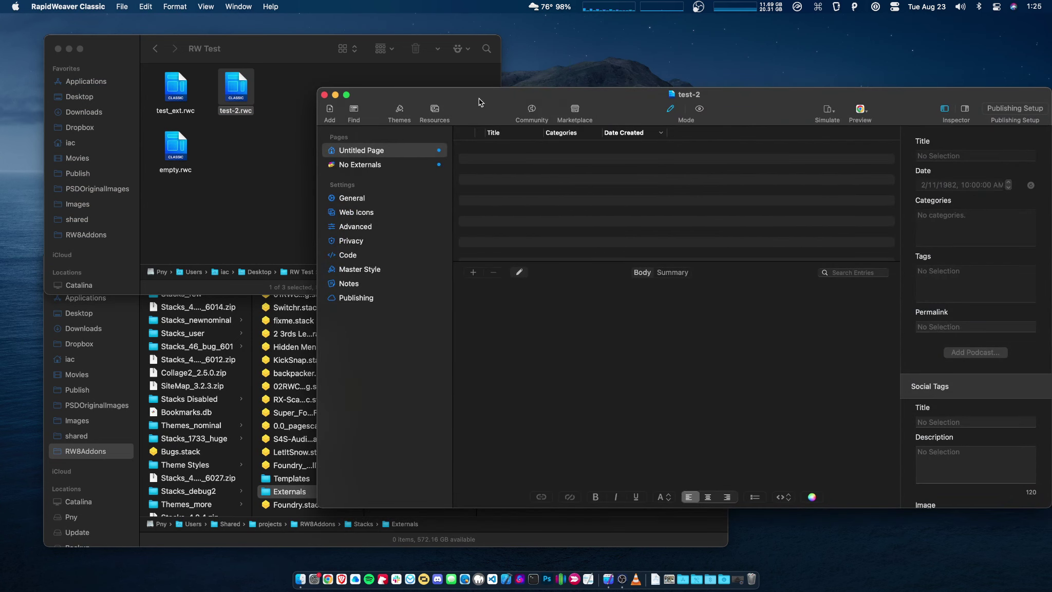
drag(478, 98, 435, 43)
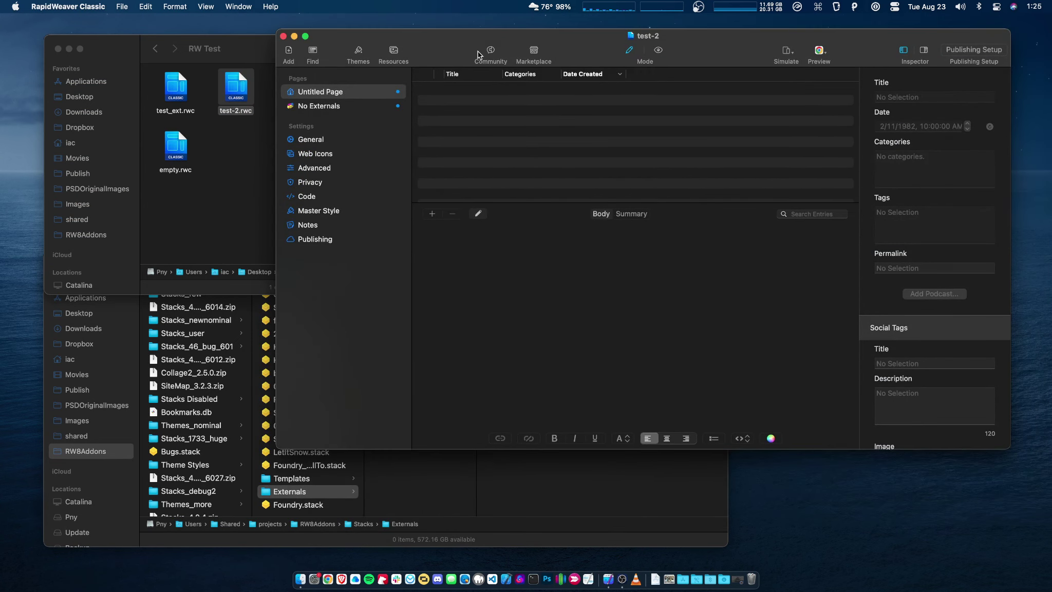
Step: Open test-2's No Externals page, select its 3 Columns stack, and view the empty Externals library category
click(335, 110)
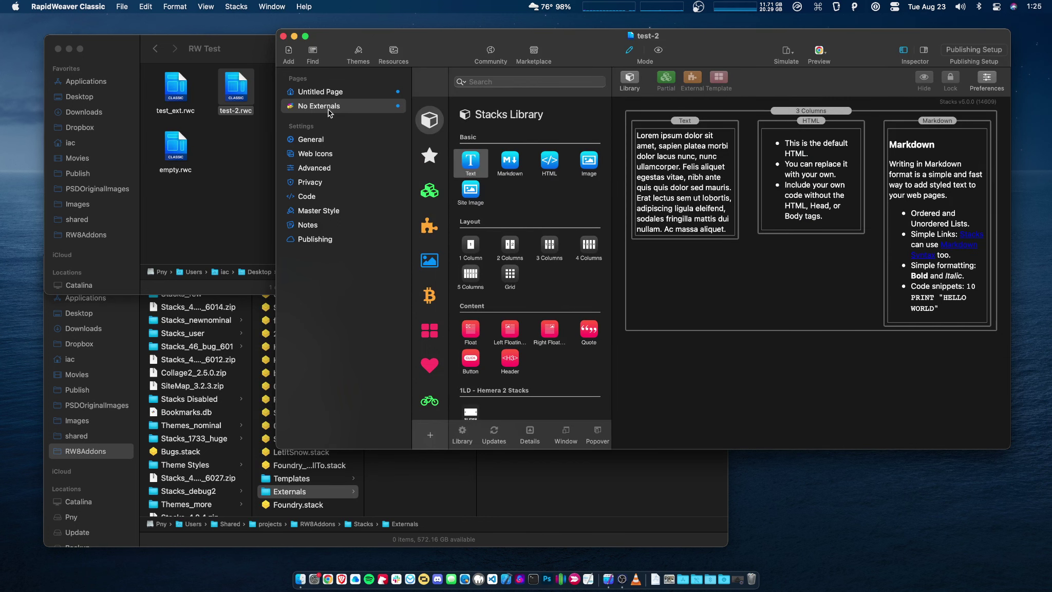
click(793, 275)
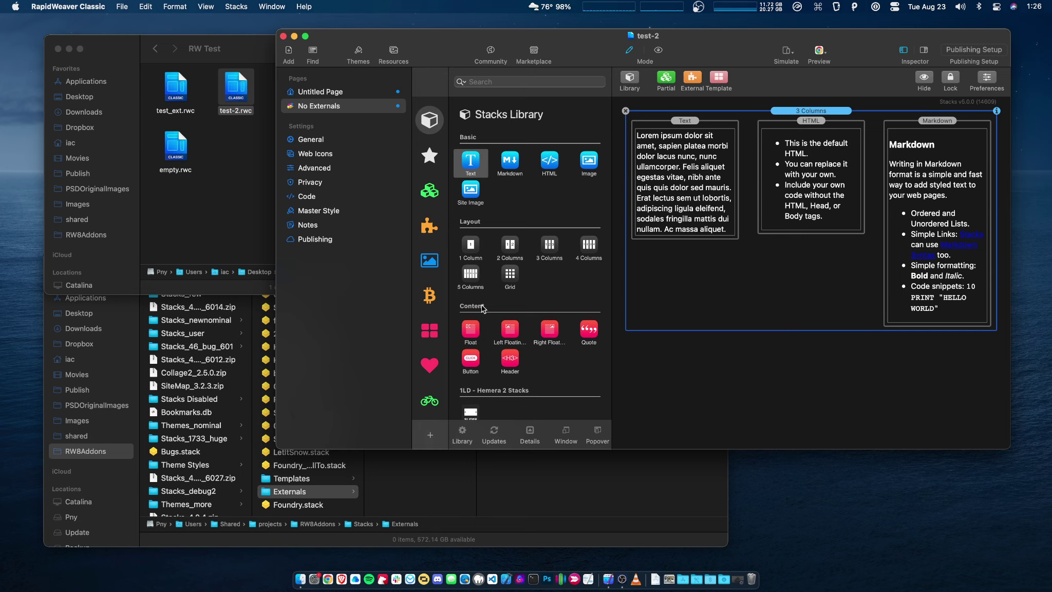
scroll(483, 308, down, 5)
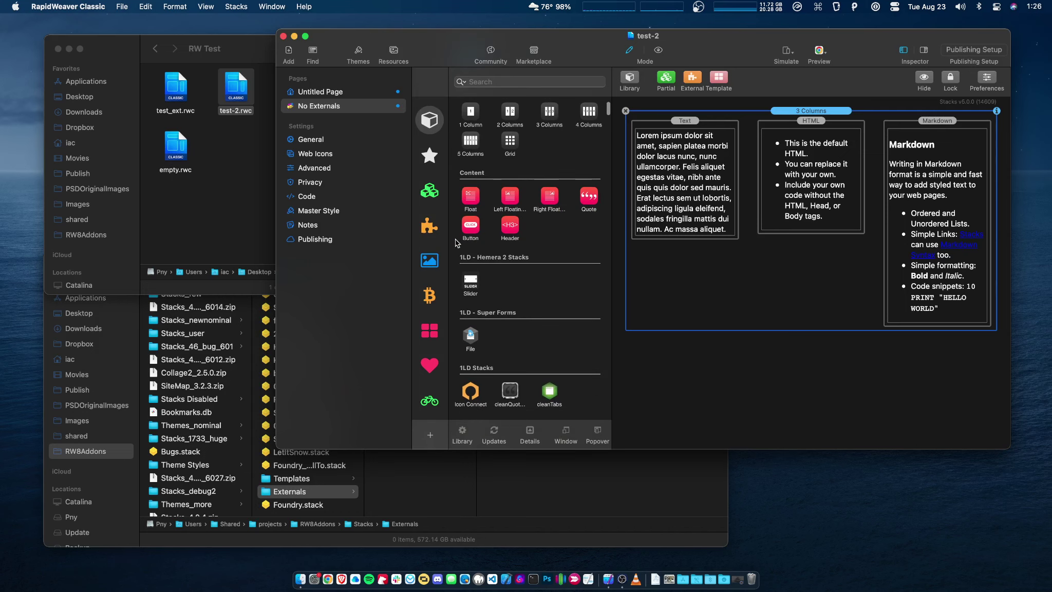
click(429, 228)
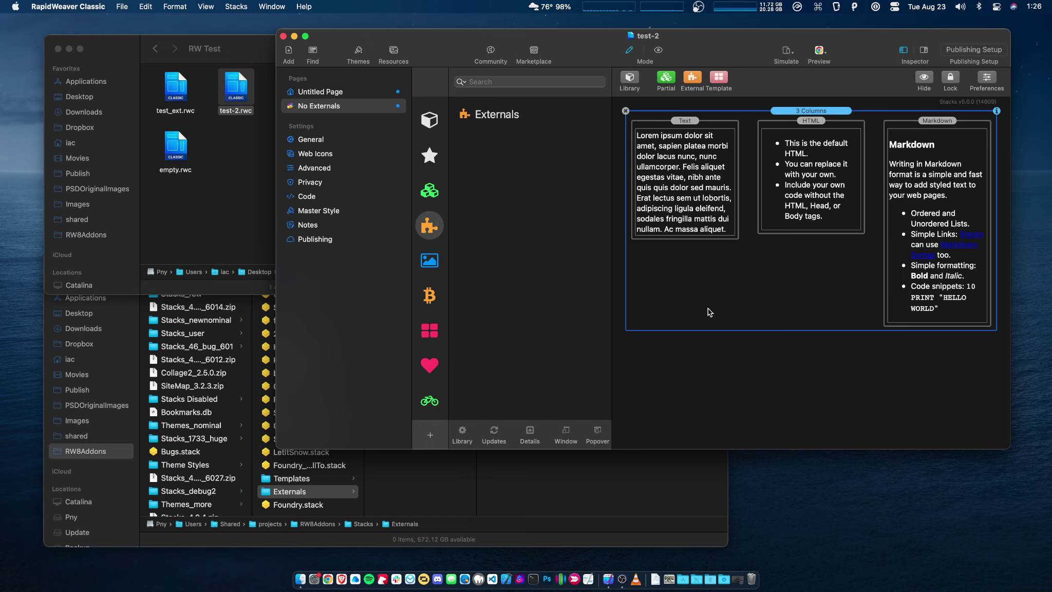
Step: Select the Untitled Page, leave RapidWeaver, and reopen test-2.rwc from the RW Test folder
click(334, 92)
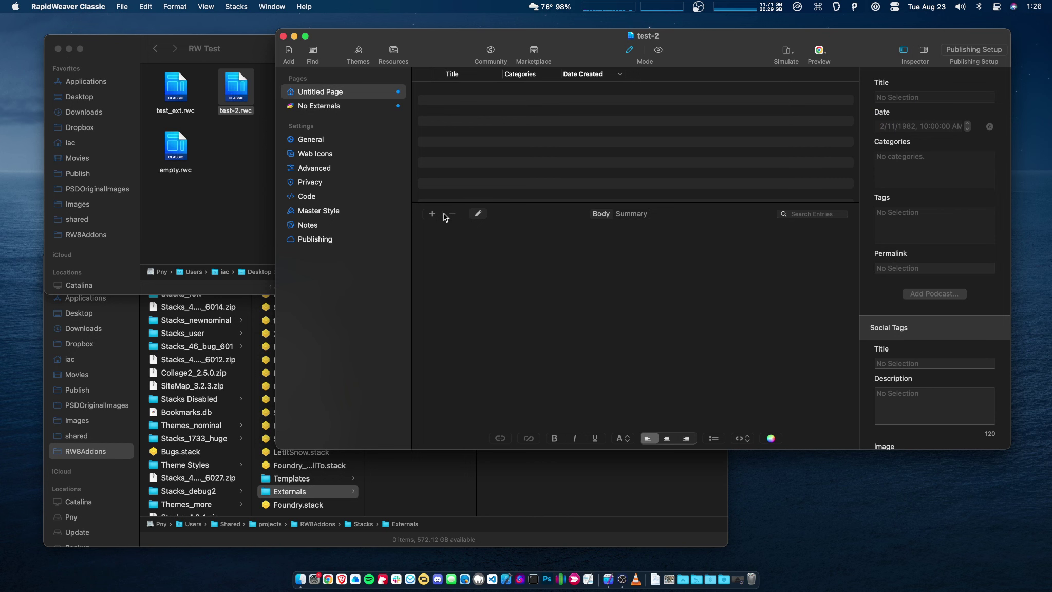
key(super+q)
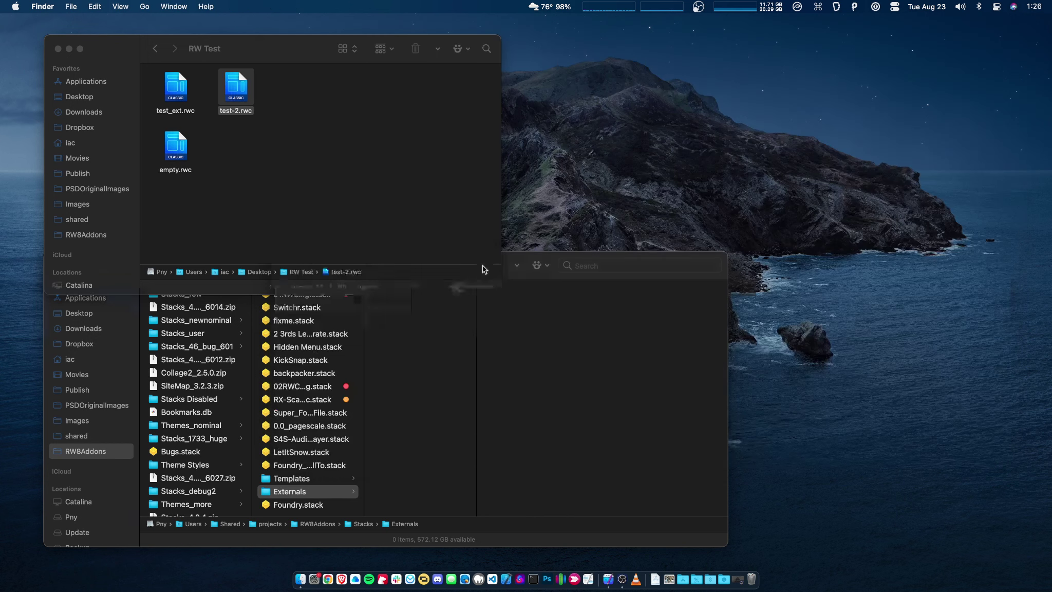
click(372, 161)
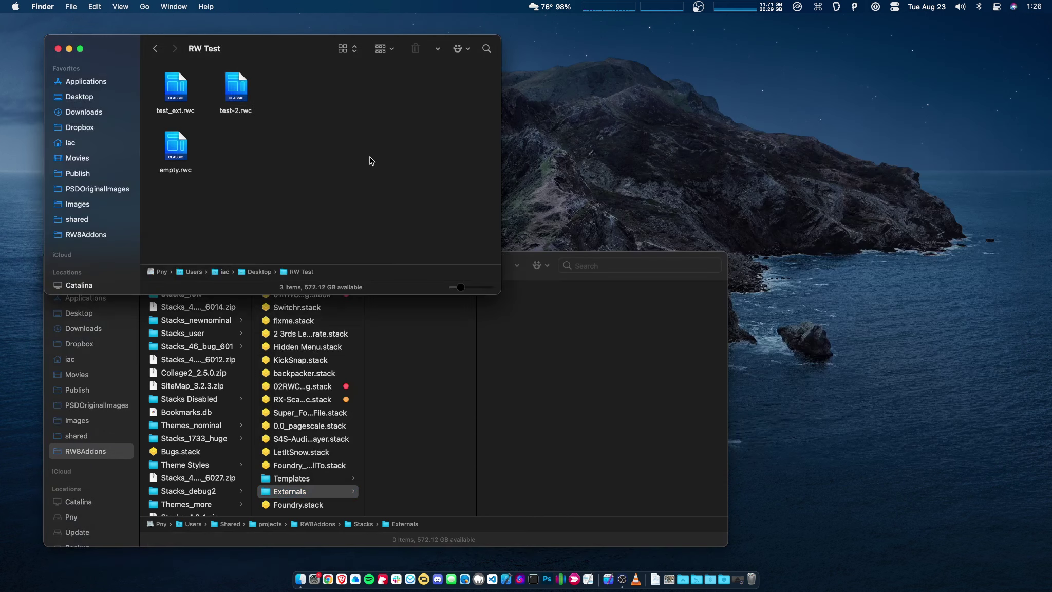
double_click(236, 95)
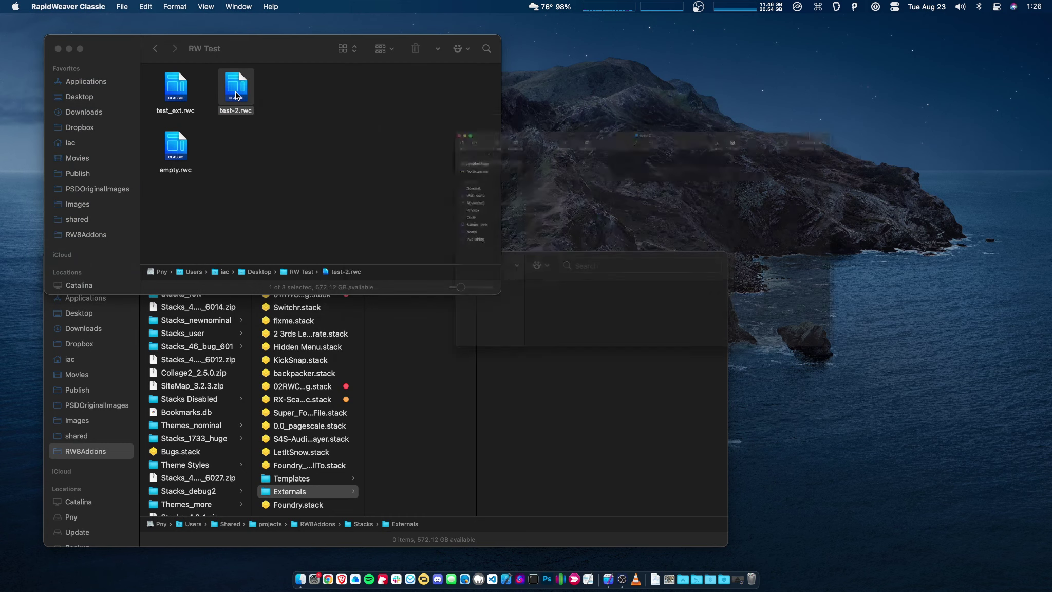
Step: Open test_ext.rwc and drag its Has Externals page into test-2's Pages list
double_click(184, 96)
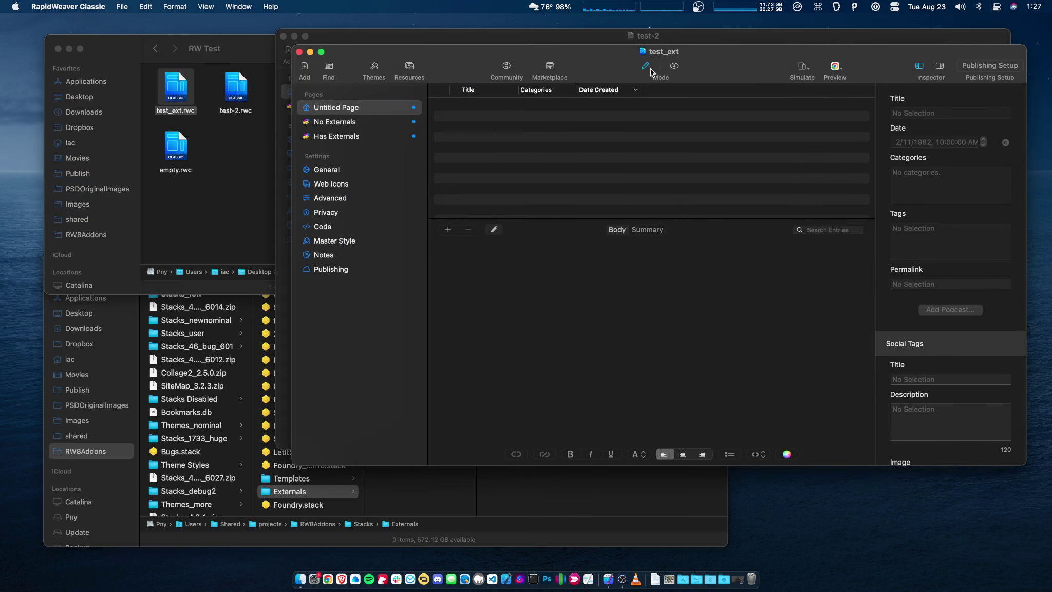
drag(731, 53, 497, 84)
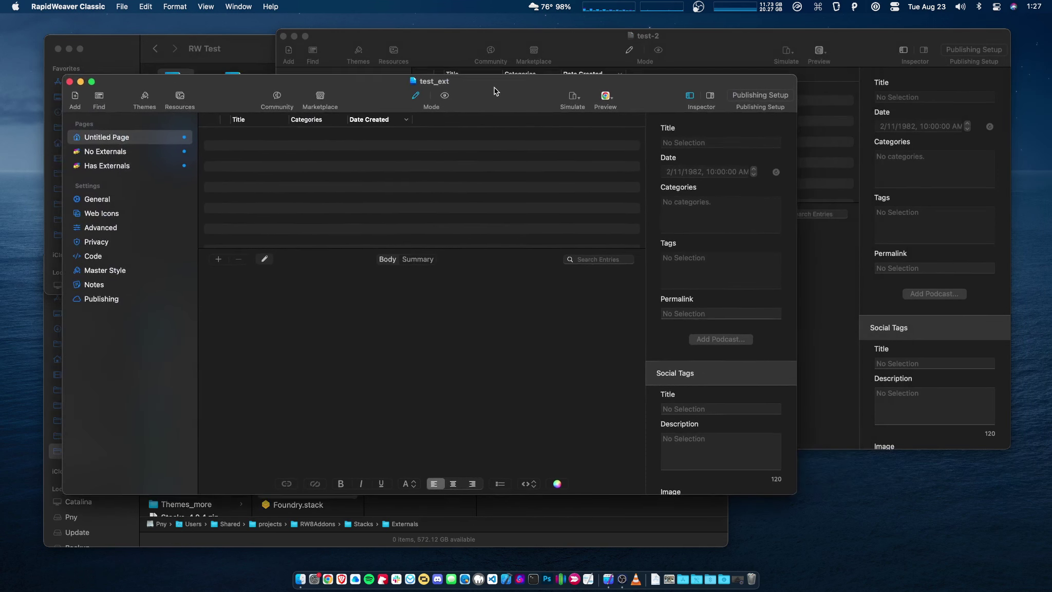
click(471, 45)
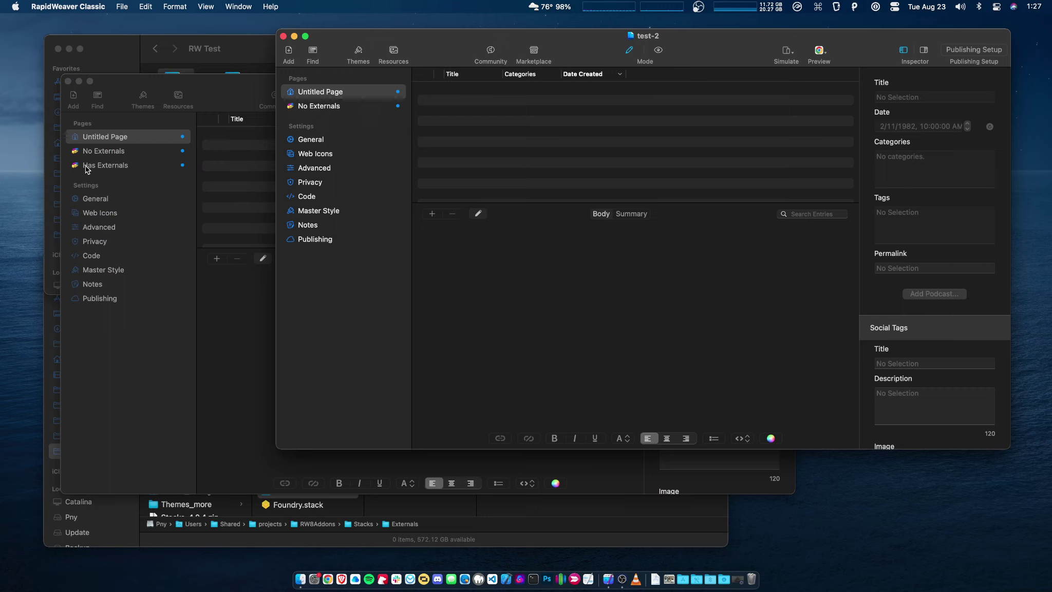
drag(86, 169, 319, 118)
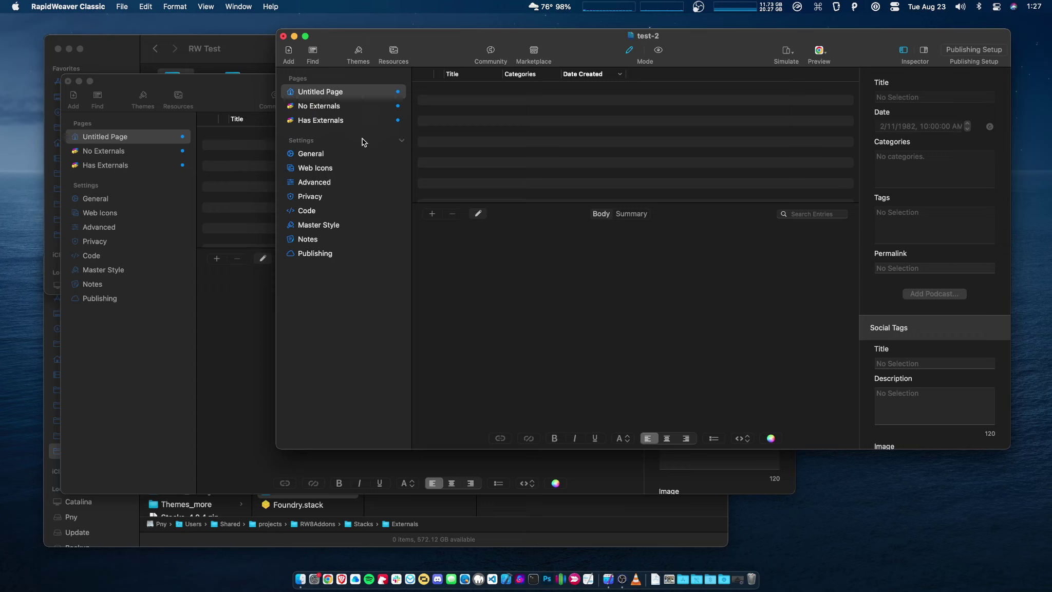
Step: Close test-2, close test_ext with Don't Save, and quit RapidWeaver back to the RW Test folder
click(283, 36)
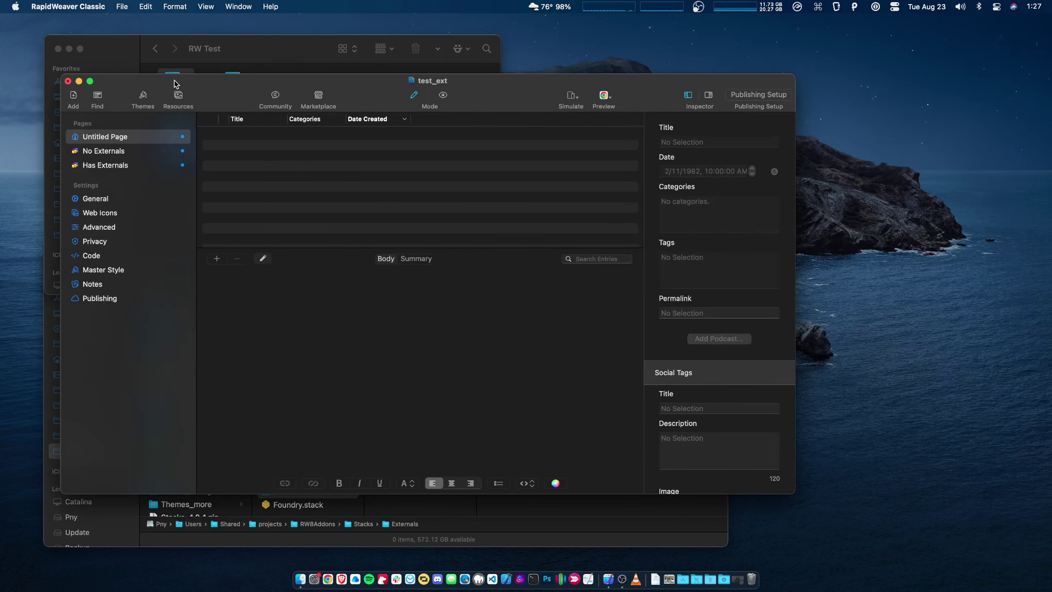
click(68, 81)
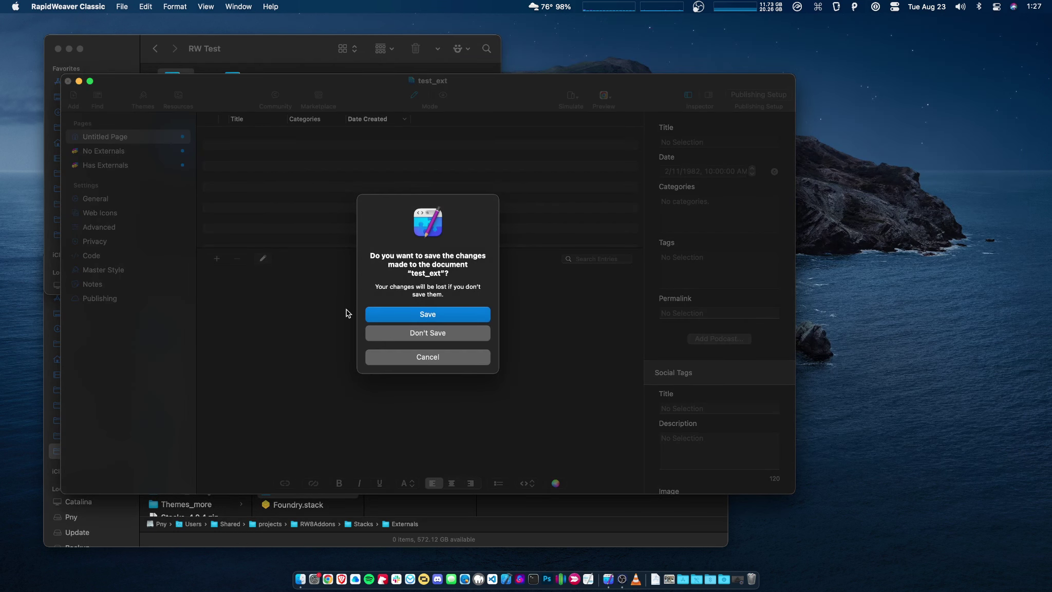
click(396, 333)
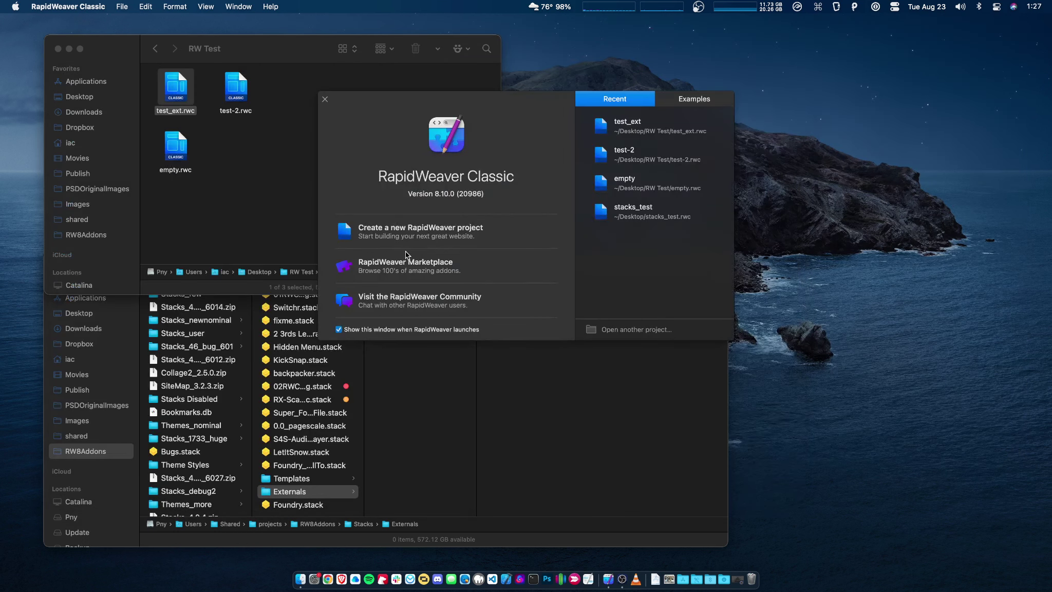
key(super+q)
click(271, 158)
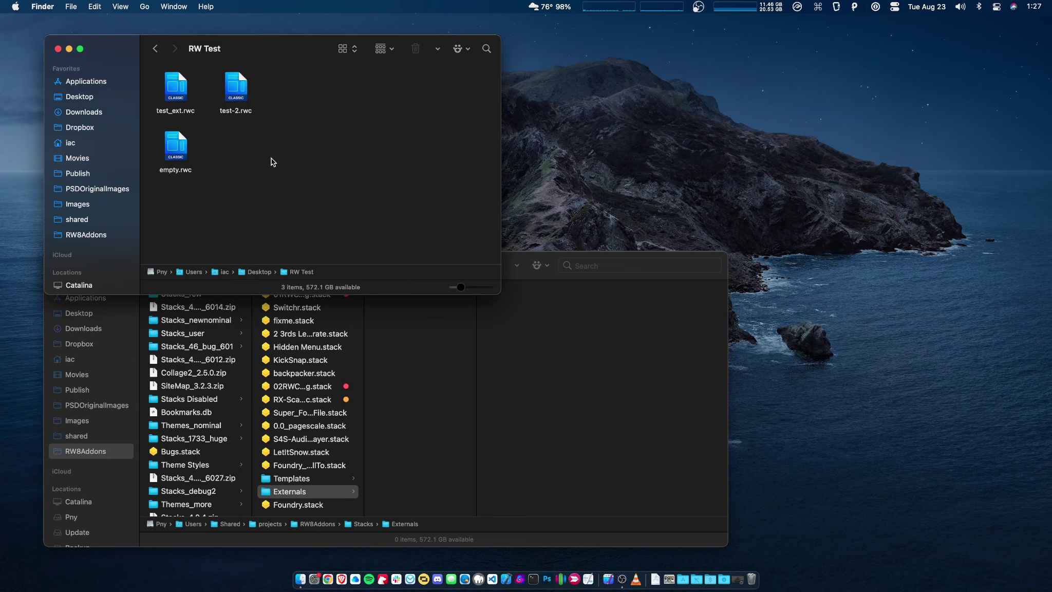
Step: Open test-2.rwc from the RW Test folder and move its window up and right
click(243, 84)
double_click(242, 86)
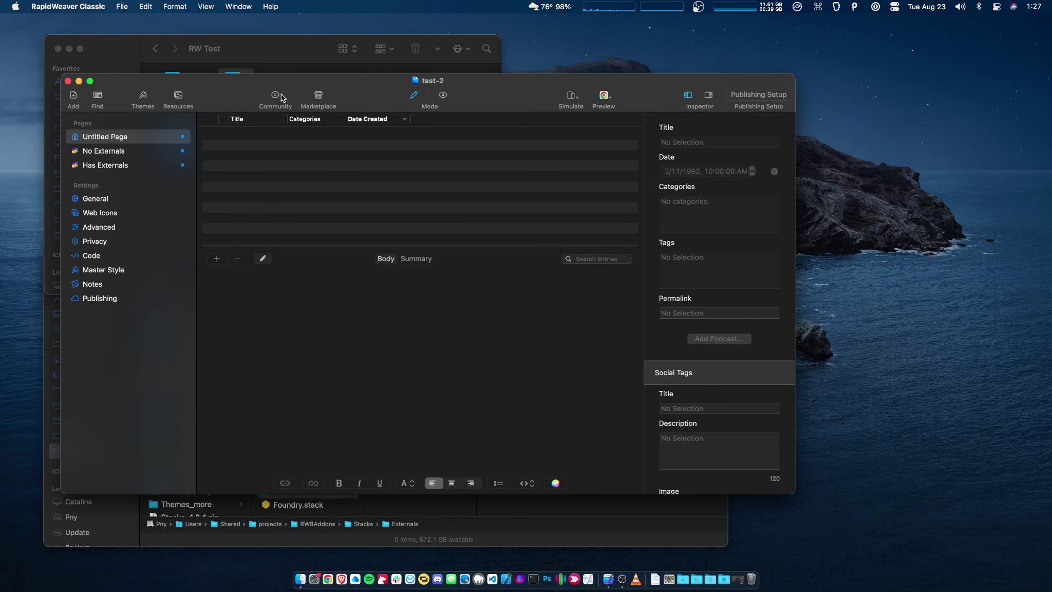
drag(239, 90, 416, 60)
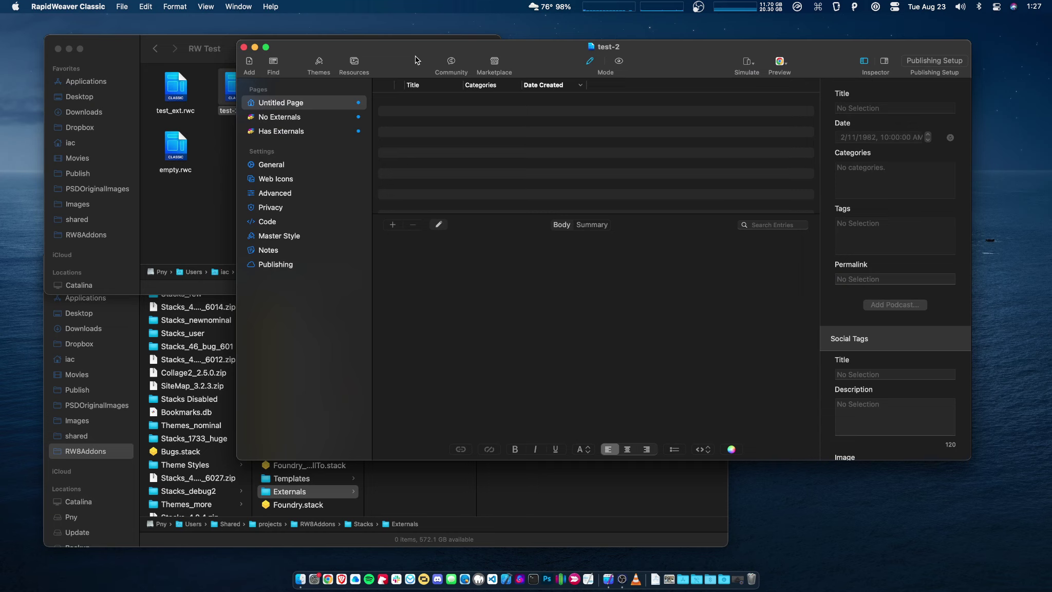
Step: Show the Has Externals page, make the project window taller, and select the External 177 stack
click(301, 132)
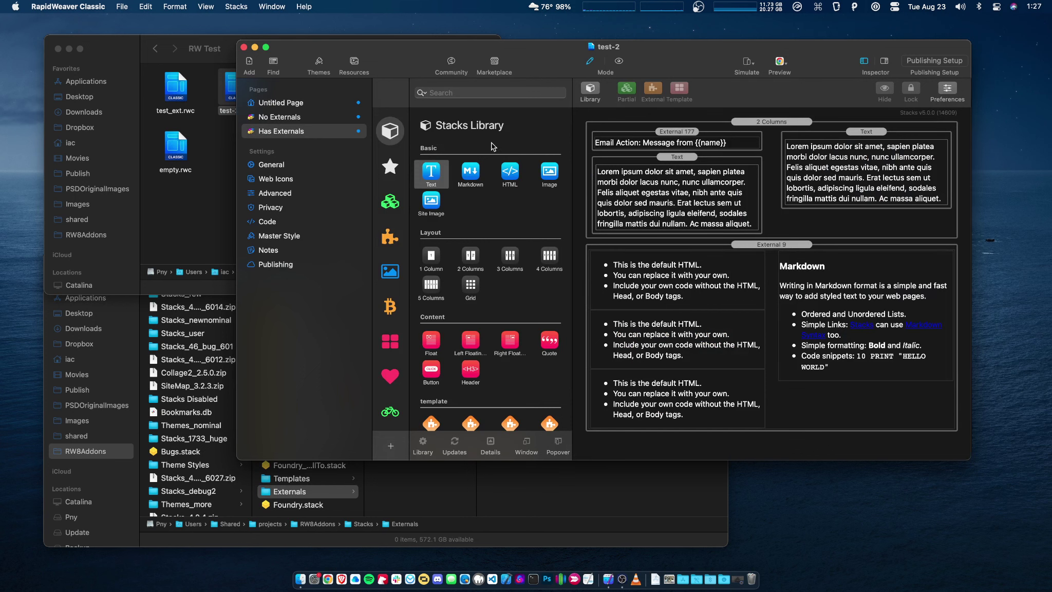
drag(678, 54, 681, 31)
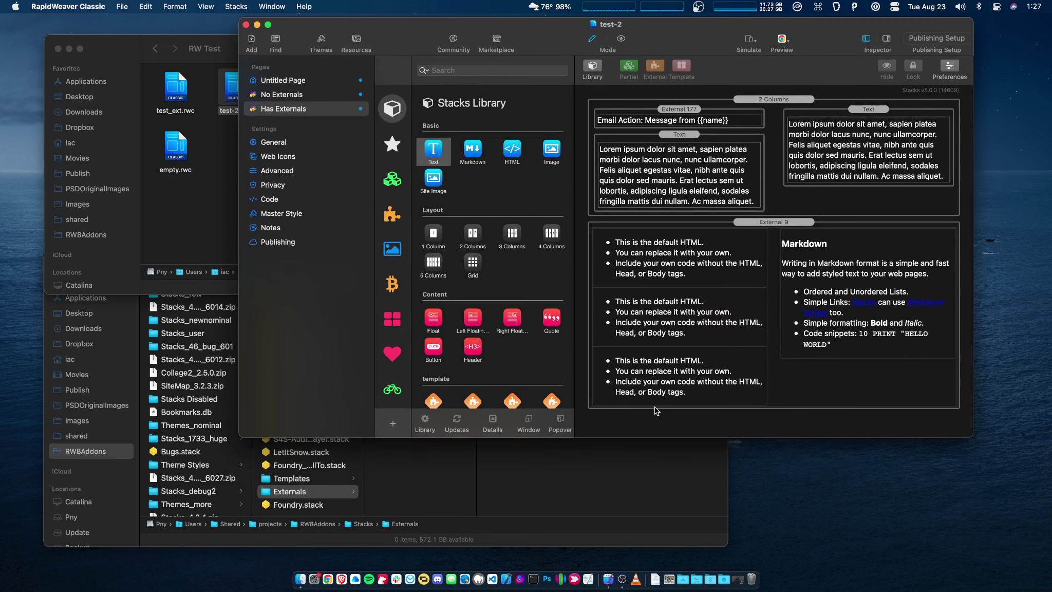
drag(623, 438, 625, 536)
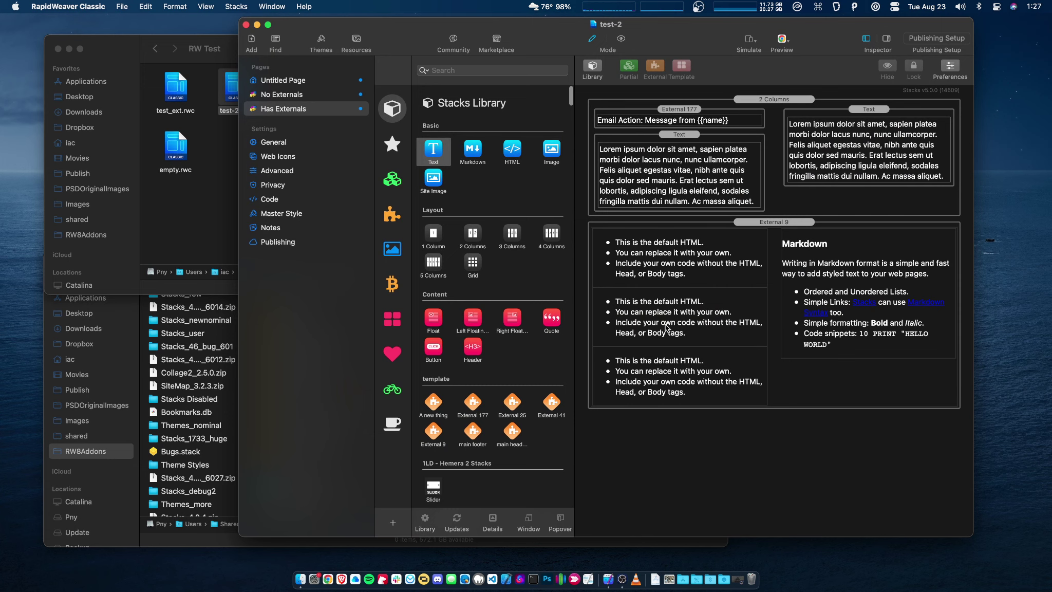
click(665, 113)
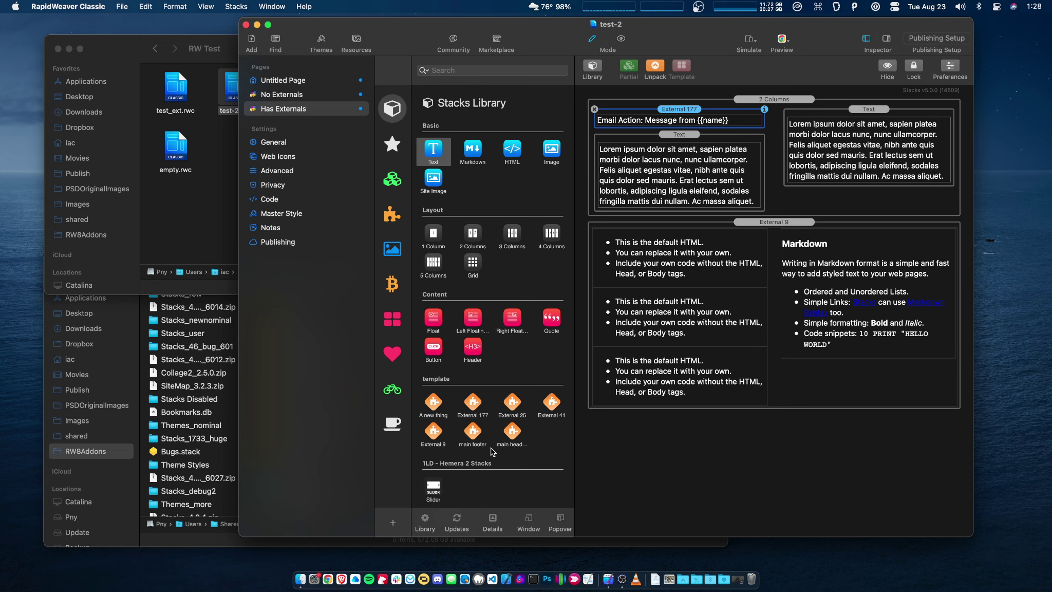
Step: Select the External 9 stack, then hide RapidWeaver and bring the RW Test folder forward
click(654, 404)
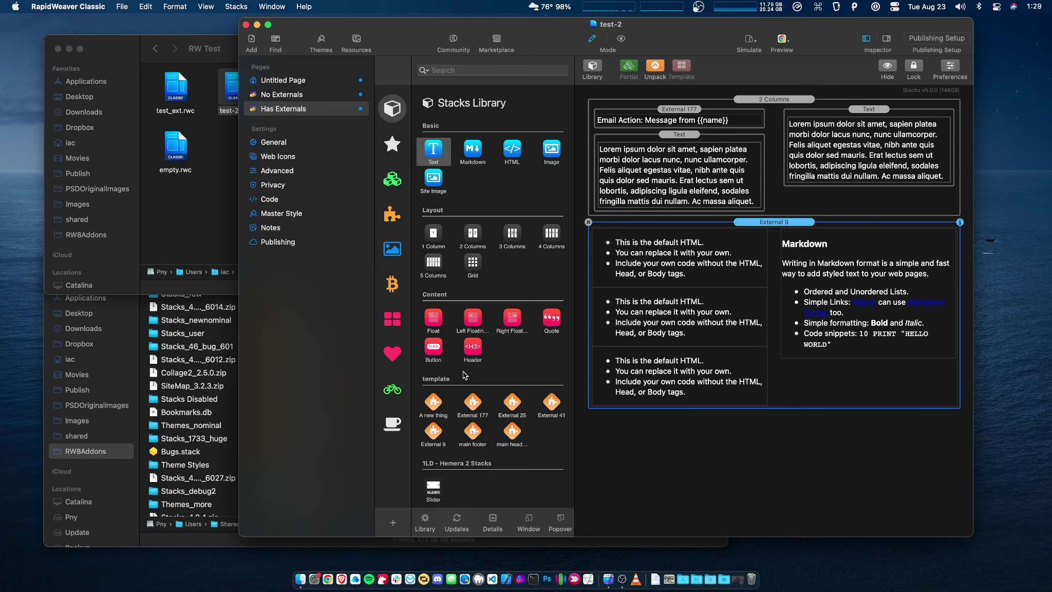
key(super+q)
click(372, 183)
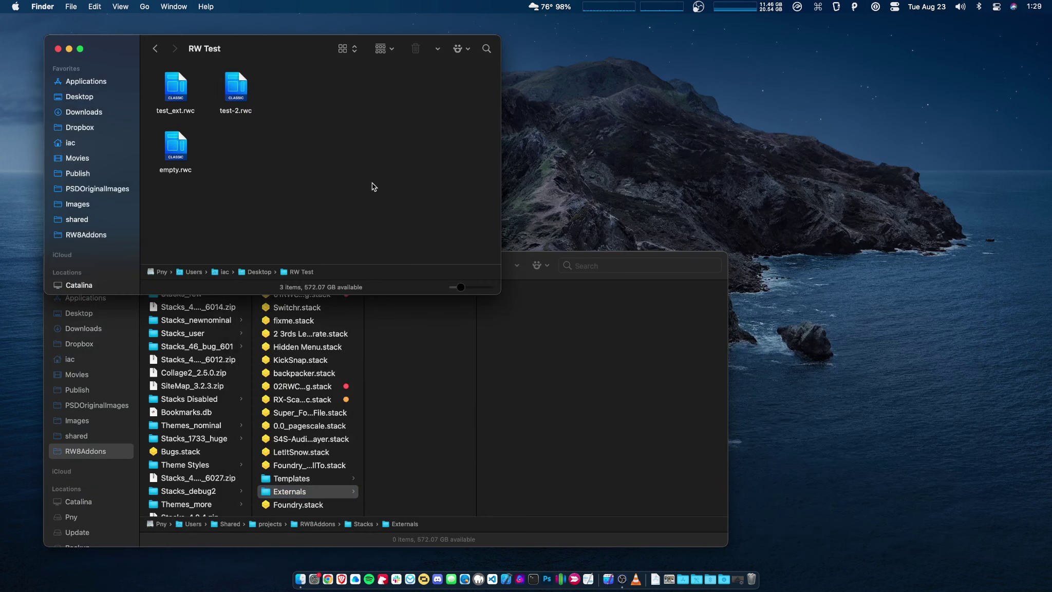
Step: Open test_ext.rwc from the RW Test folder and move its window to the left
double_click(177, 99)
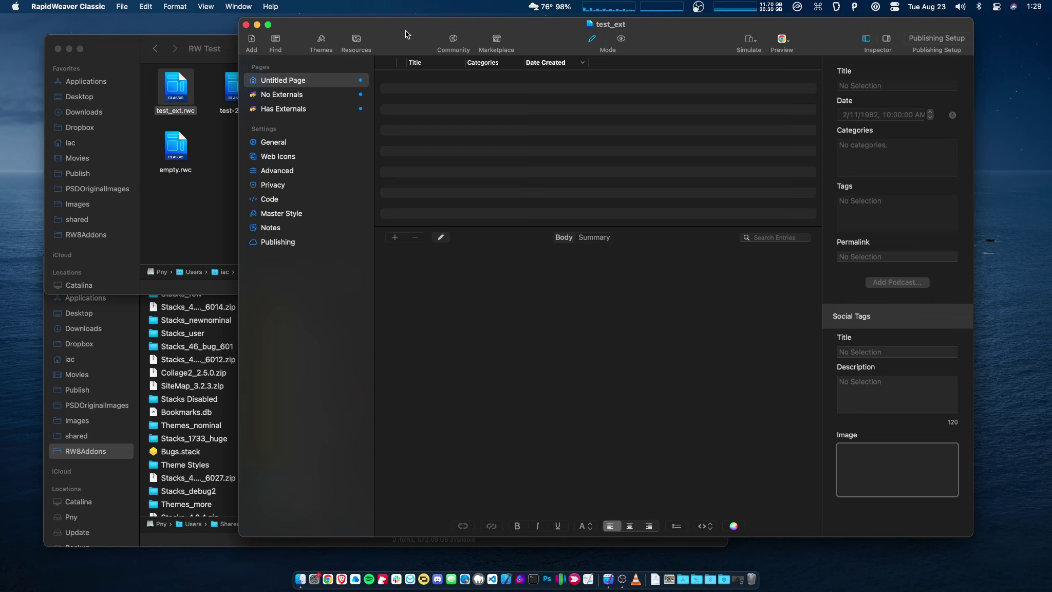
drag(405, 34, 335, 6)
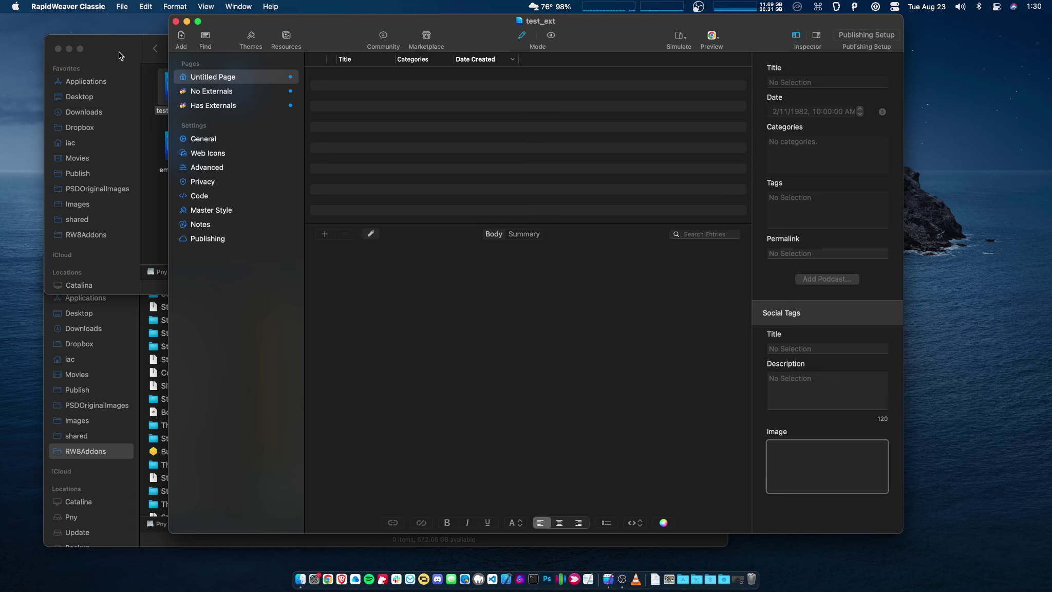
Step: Show test_ext's Has Externals page, then open empty.rwc from the RW Test folder
click(206, 106)
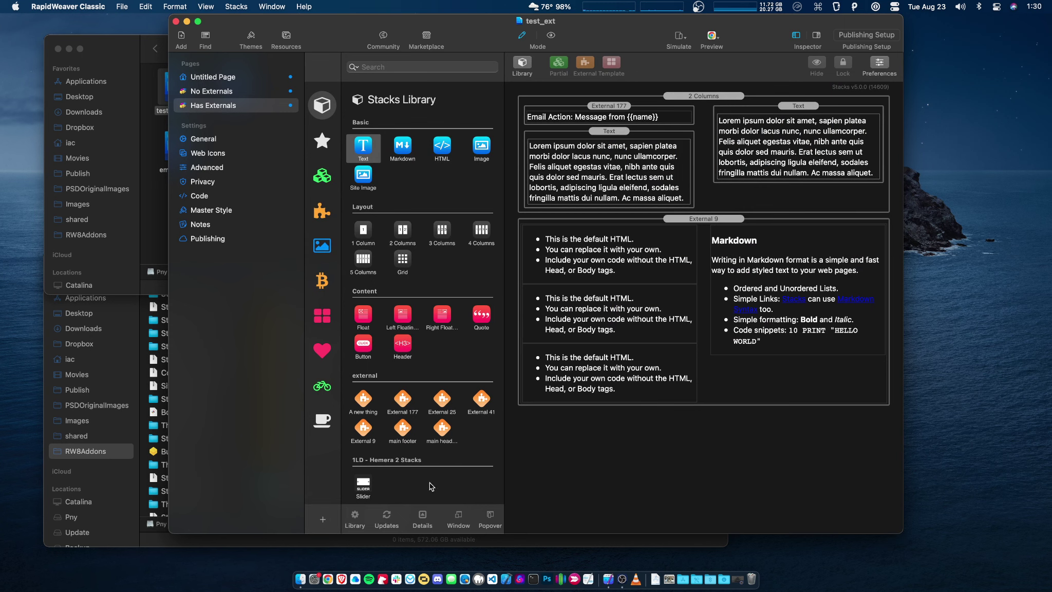
click(122, 53)
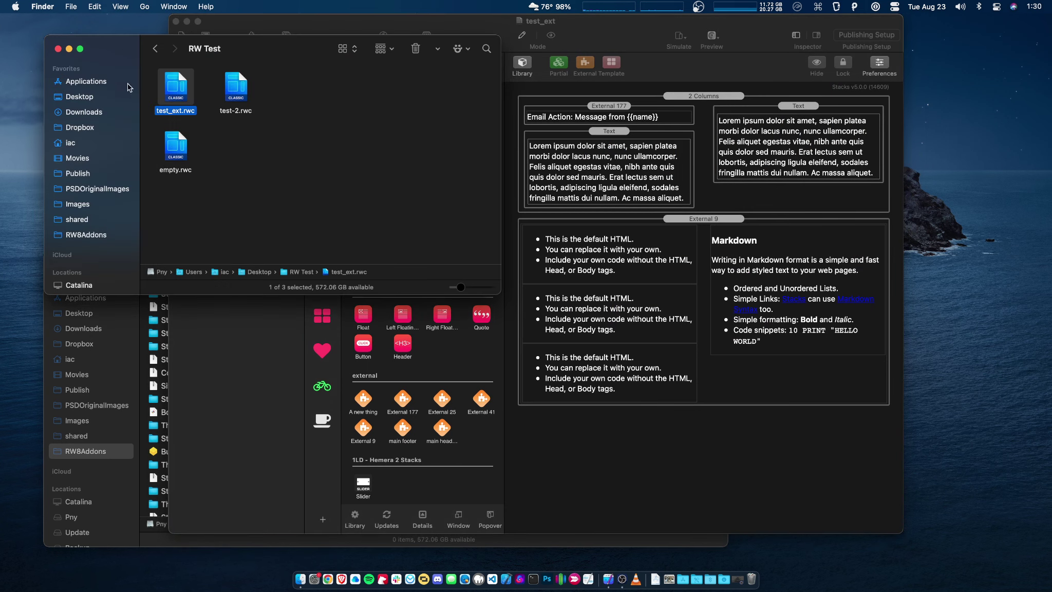
double_click(173, 162)
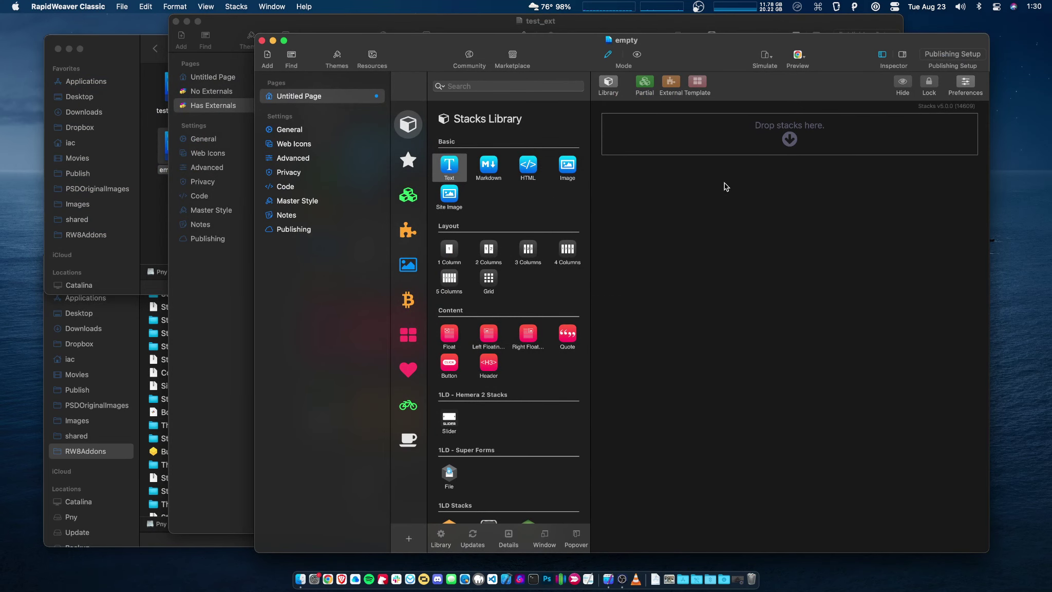
Step: Add a main header external to test_ext's Has Externals page, then delete it again
click(238, 357)
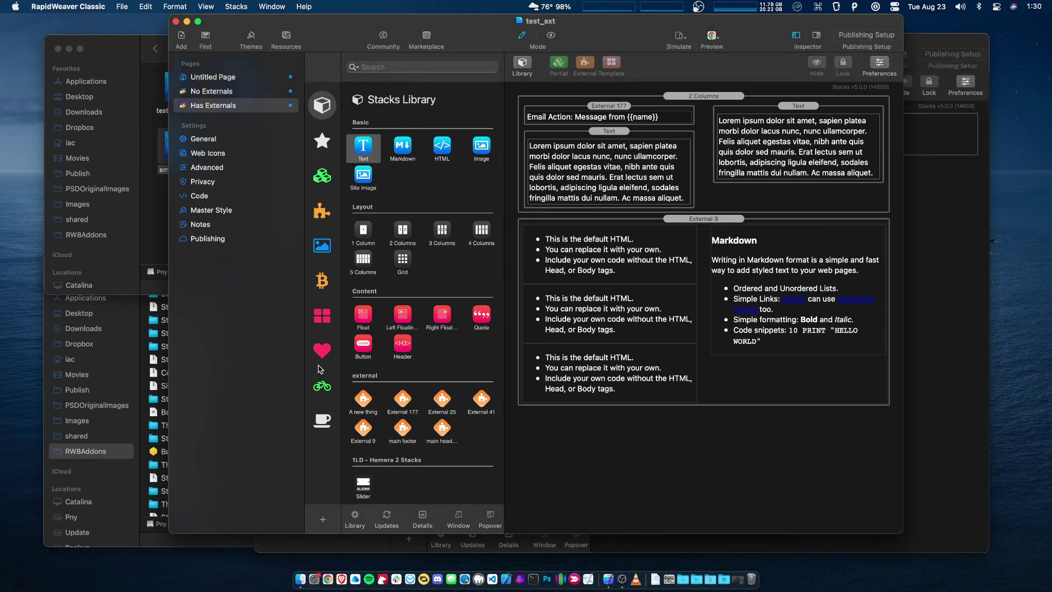
click(634, 270)
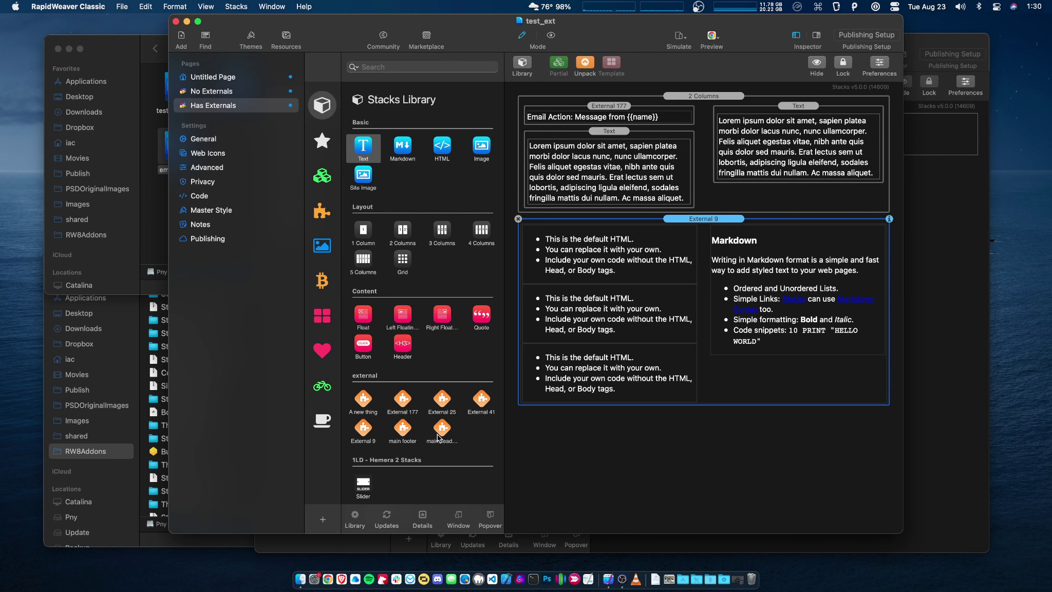
drag(440, 429, 605, 436)
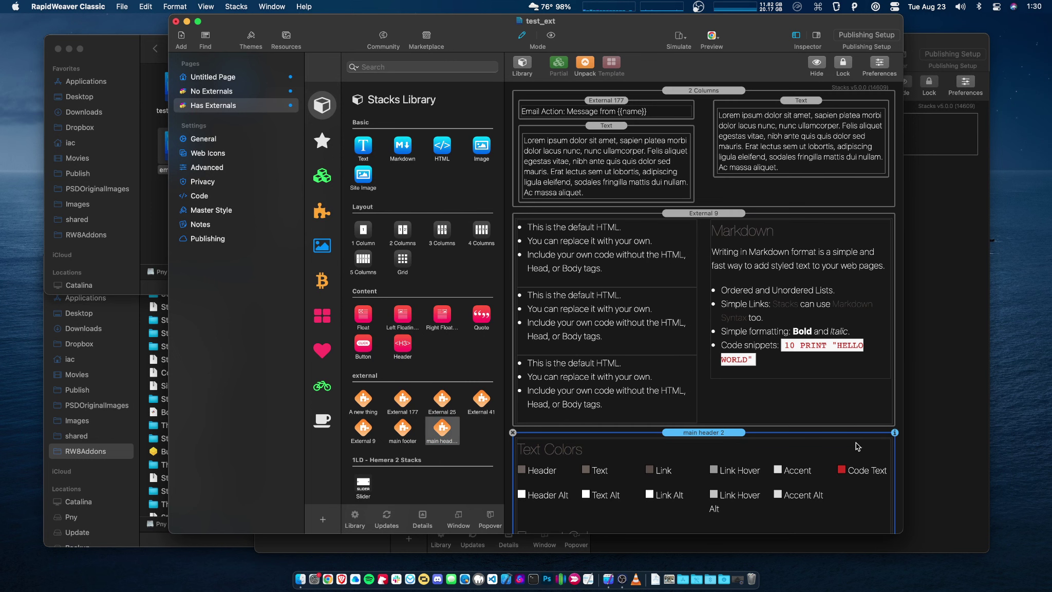
click(512, 432)
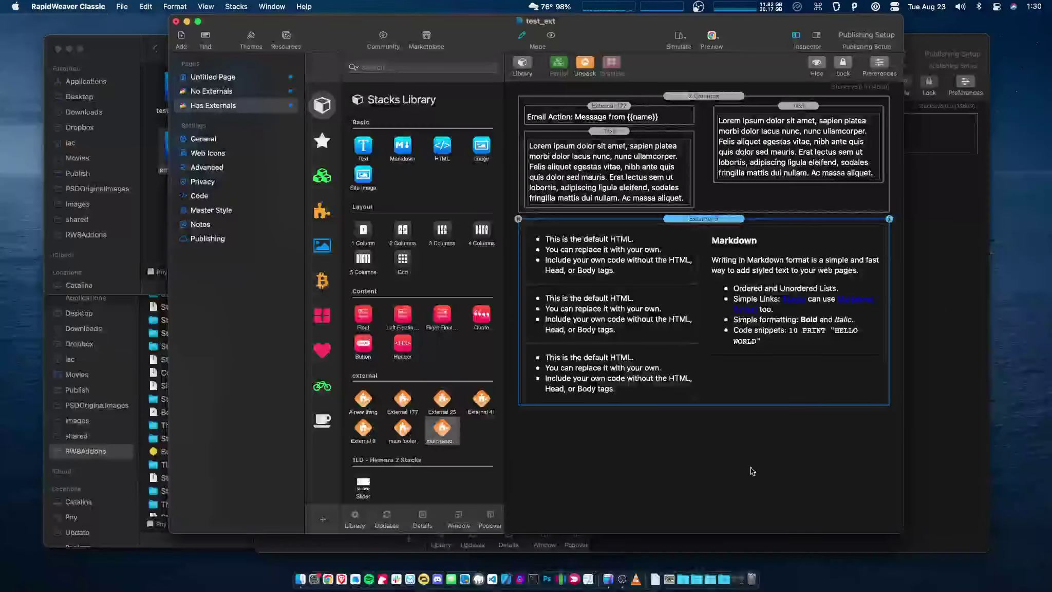
Step: Add a Text stack to the empty project's page, recheck test_ext's pages, and quit RapidWeaver
click(961, 287)
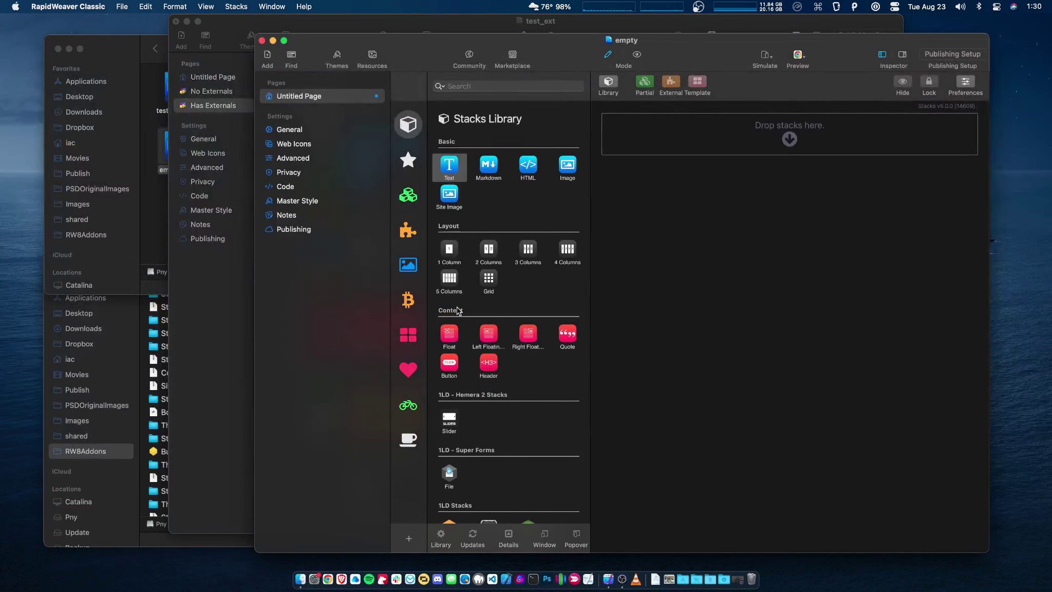
drag(449, 164, 703, 199)
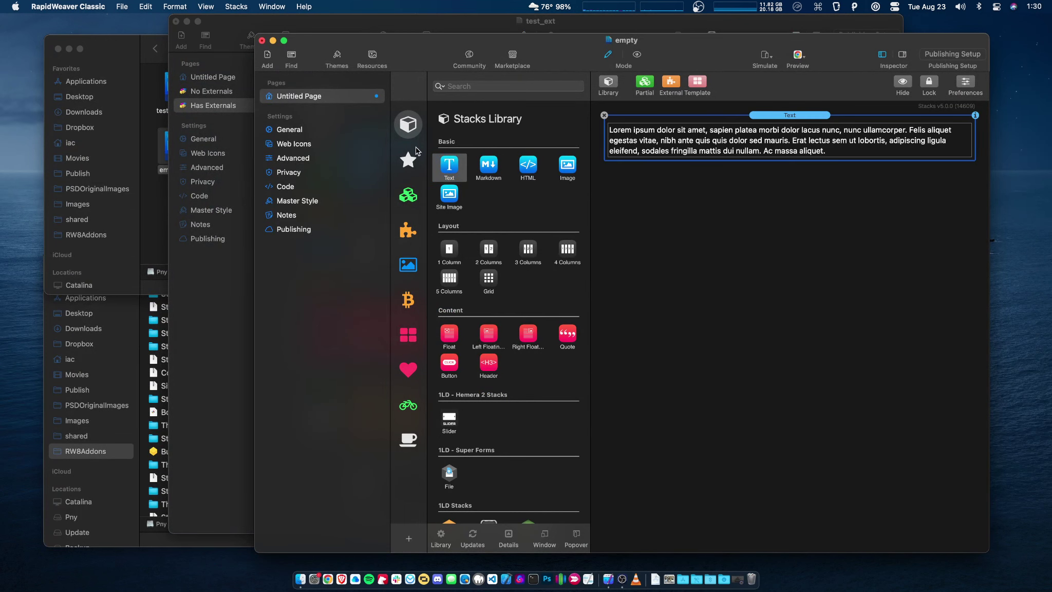
click(191, 94)
click(199, 94)
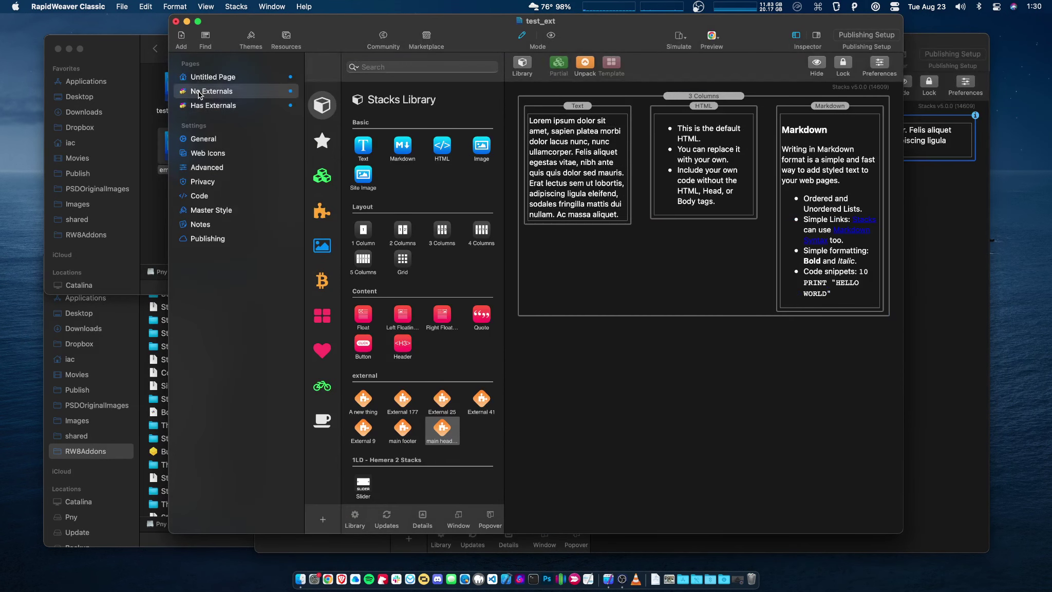
click(203, 105)
click(912, 309)
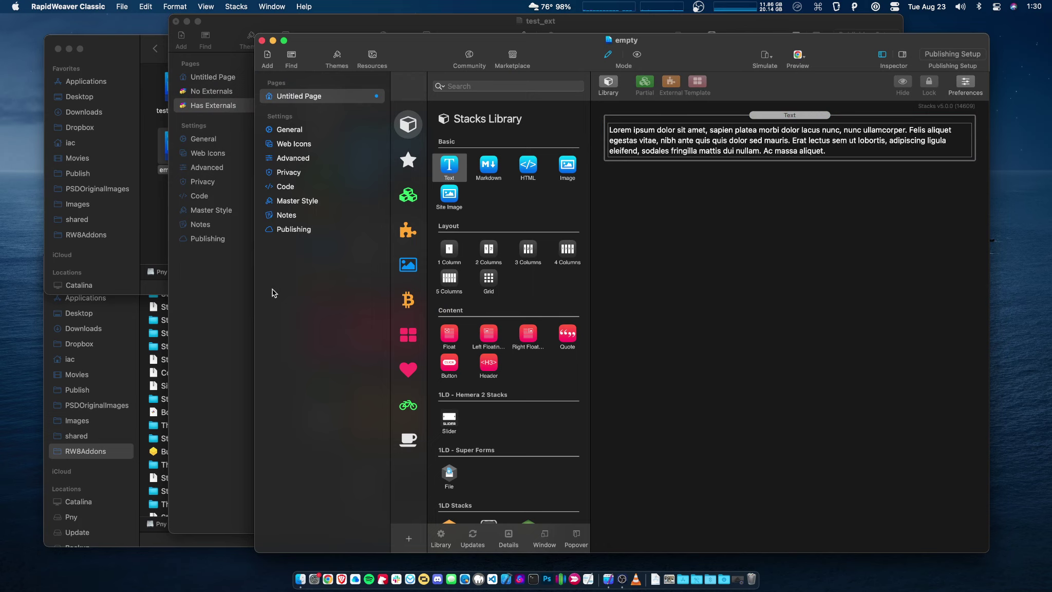
key(super+q)
Step: Discard test_ext's unsaved changes, then reopen empty.rwc and test-2.rwc from the RW Test folder
click(528, 324)
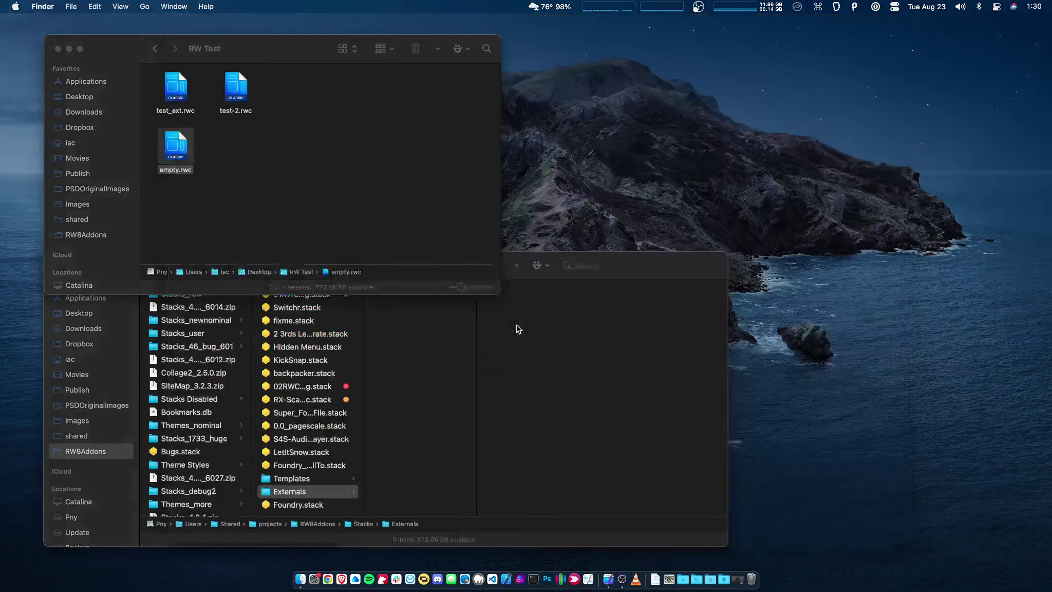
click(268, 151)
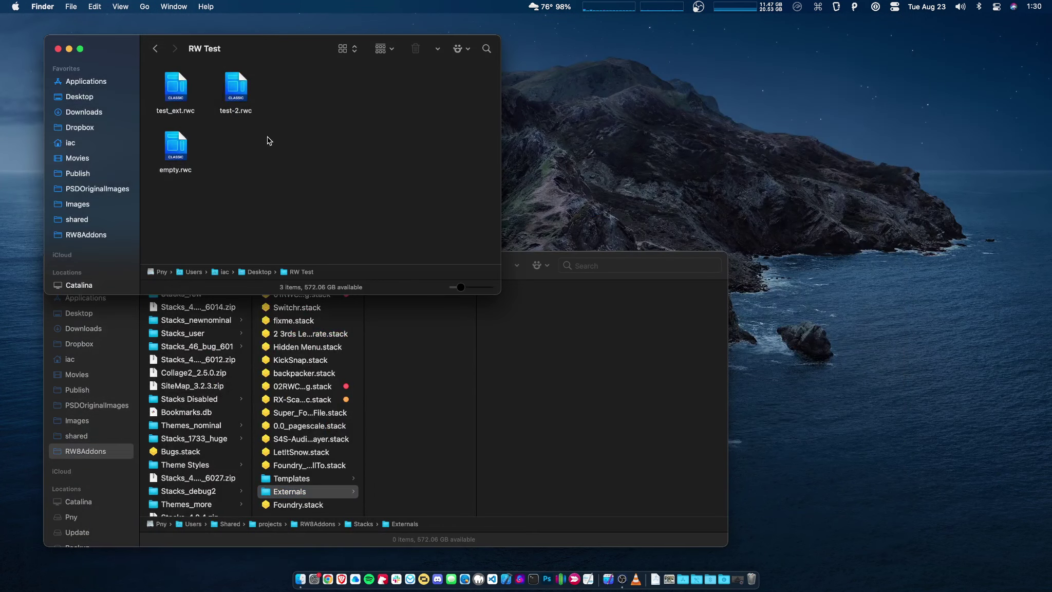
double_click(163, 137)
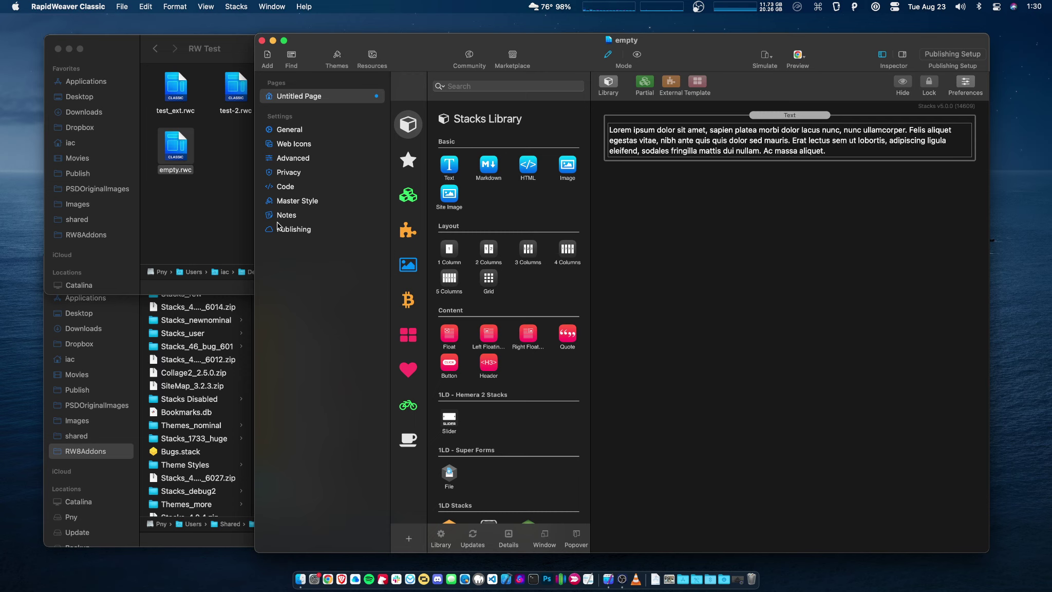
click(198, 229)
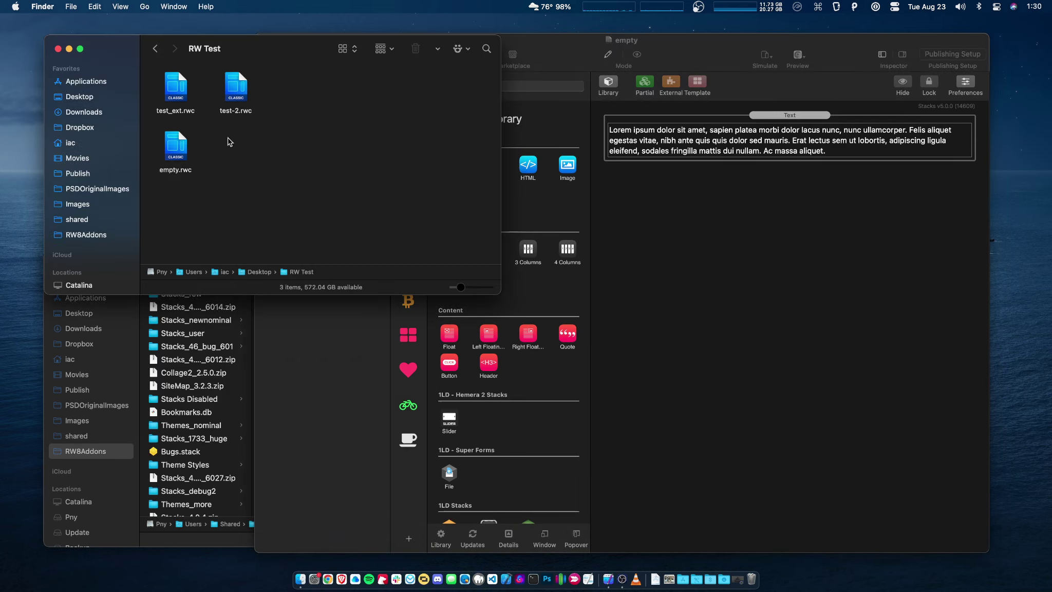
double_click(245, 100)
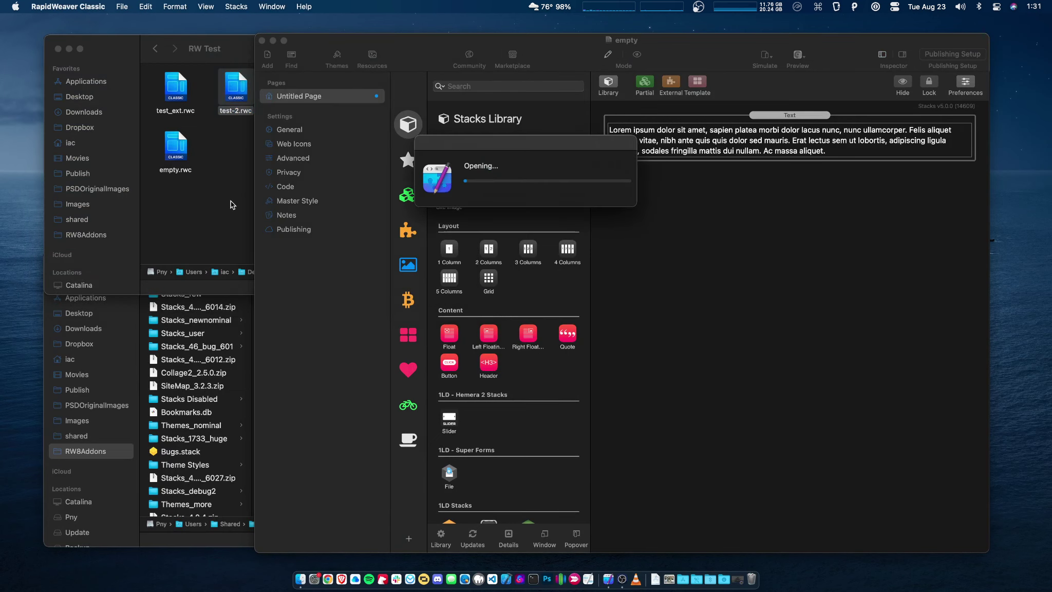
drag(611, 70, 429, 46)
Step: Add a second Text stack below the first on the empty page, then hide RapidWeaver
click(916, 208)
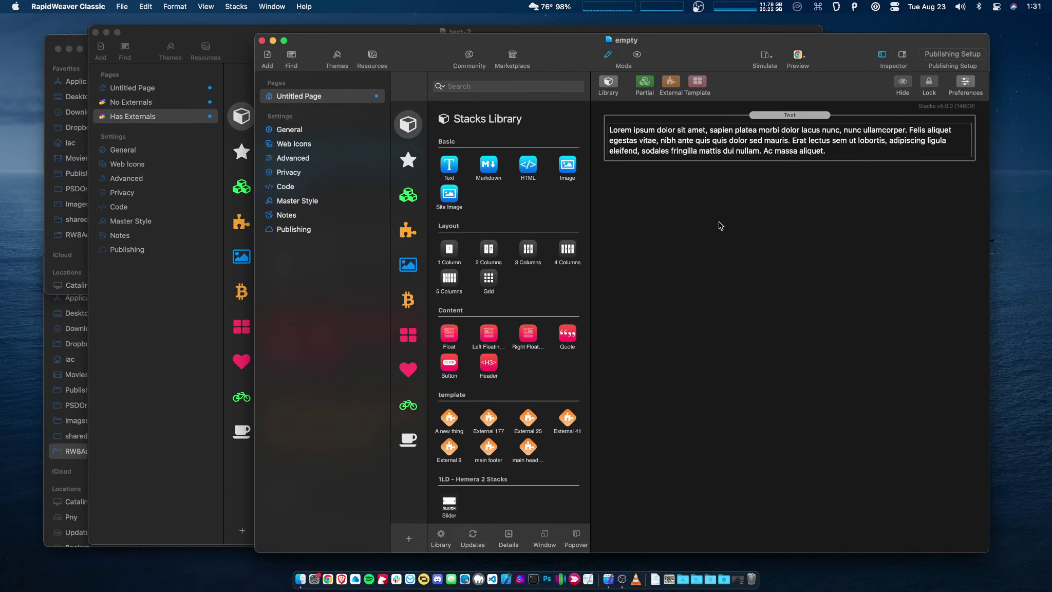
drag(449, 164, 704, 368)
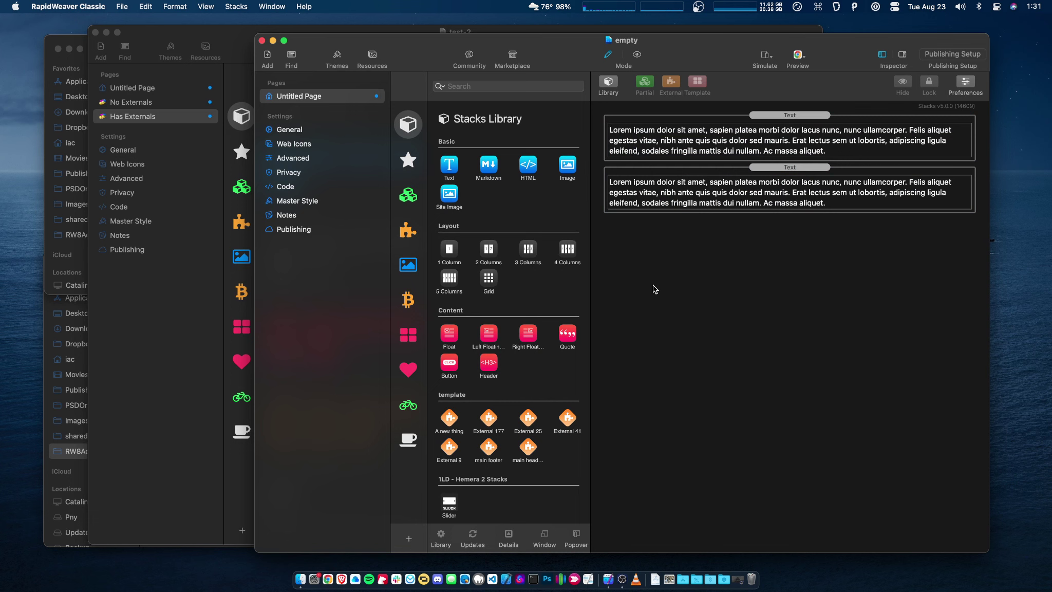
key(super+h)
click(337, 213)
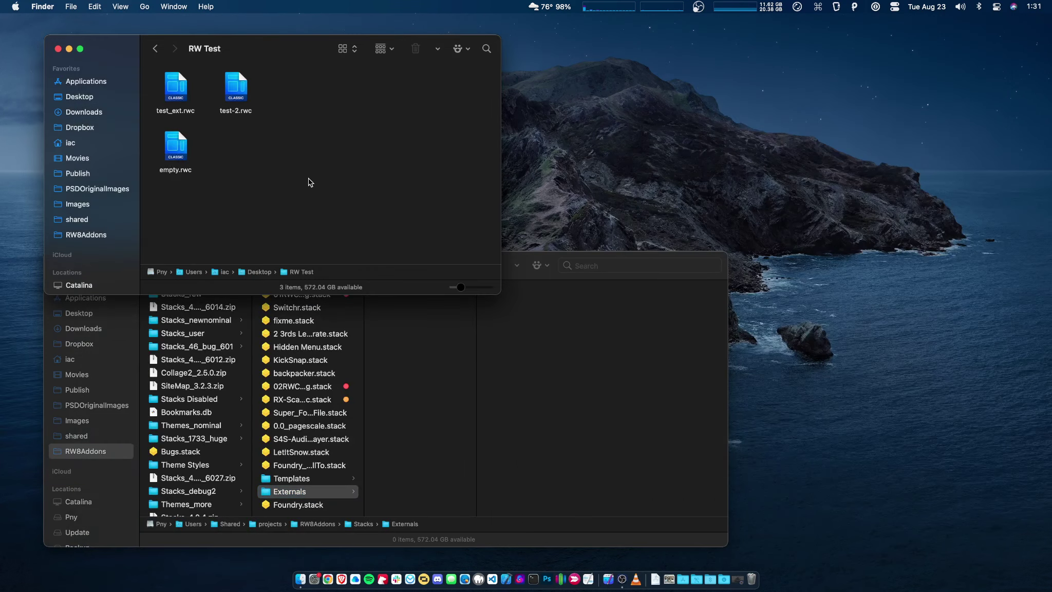
Step: Reopen empty.rwc and select the second Text stack on its page
double_click(169, 148)
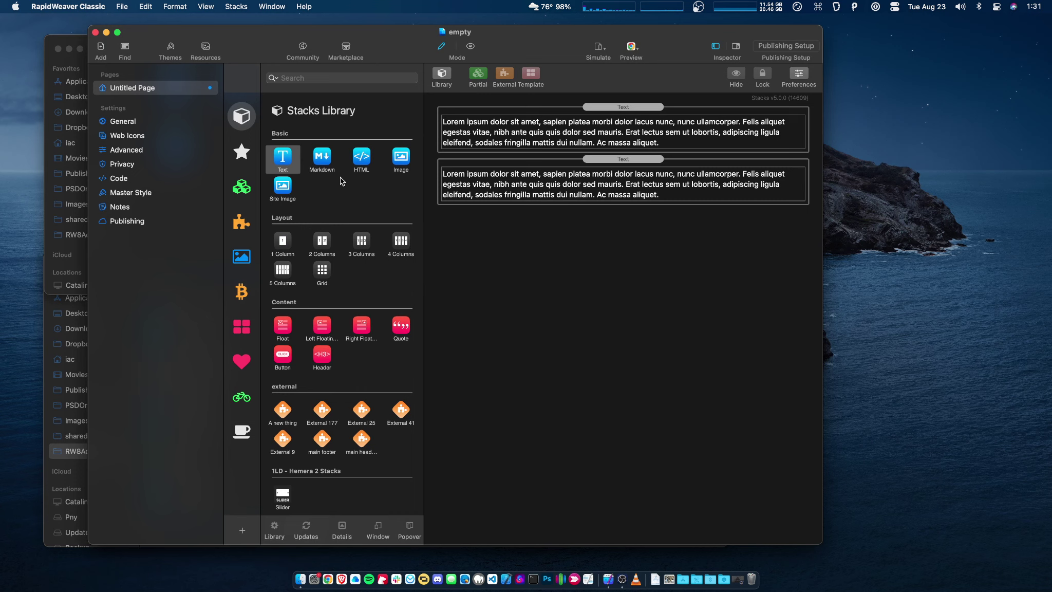
click(464, 194)
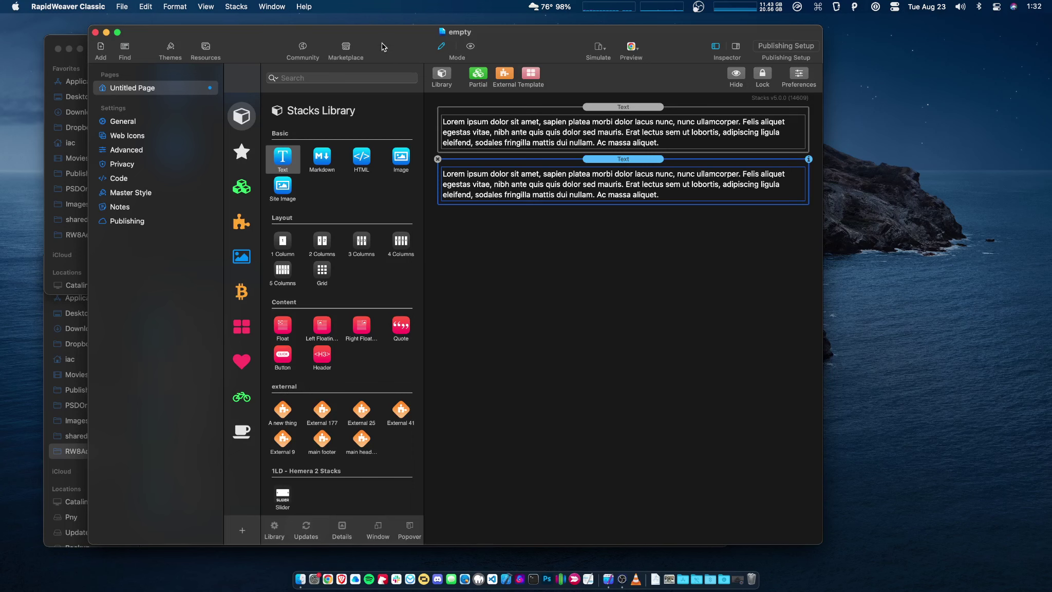
drag(383, 27, 548, 17)
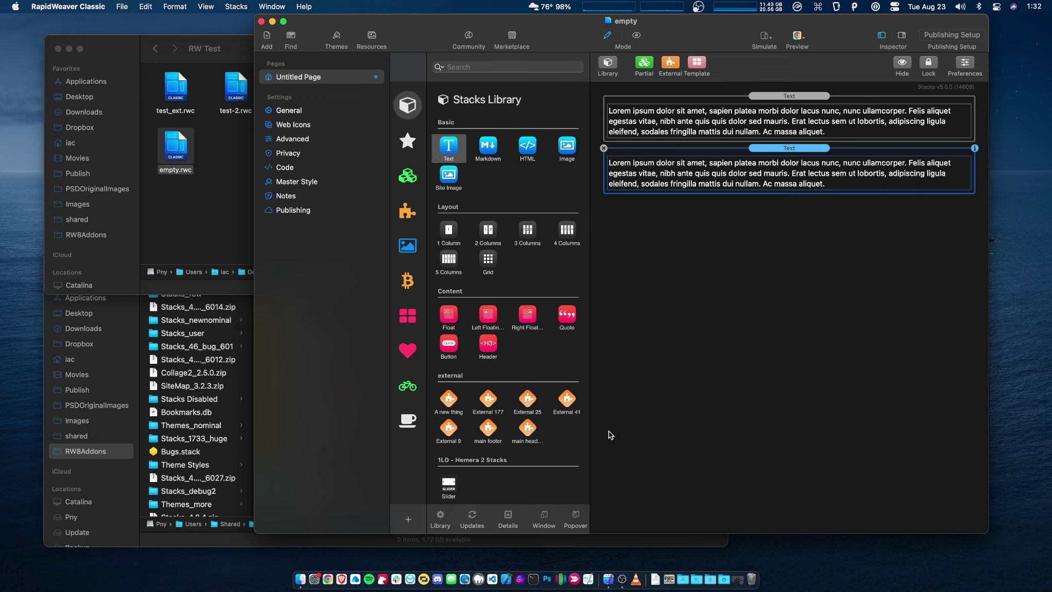
click(659, 429)
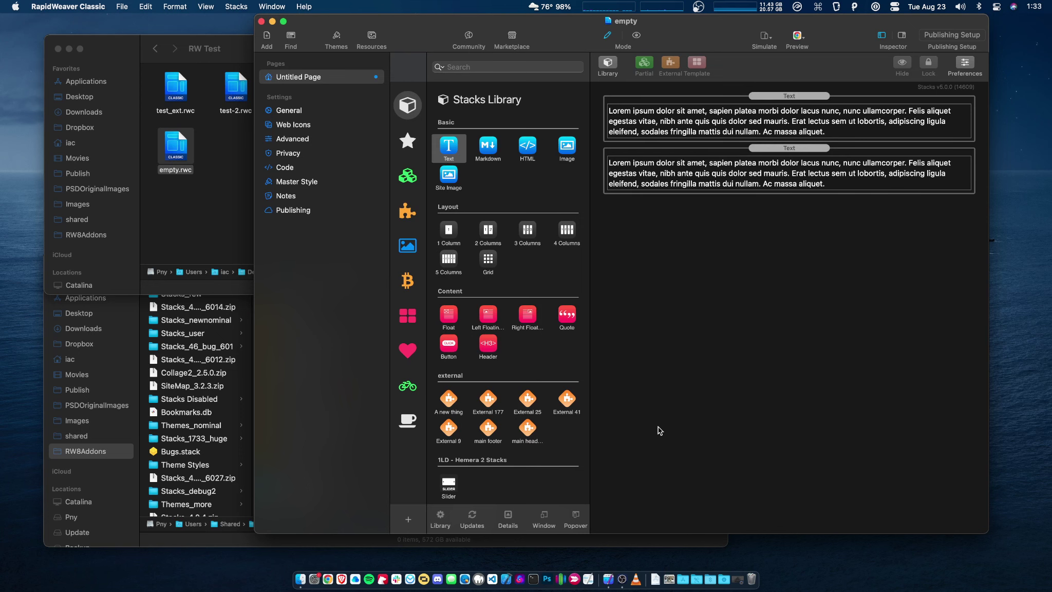
Step: Put RapidWeaver away to reveal Finder's Stacks Externals folder, still holding 0 items
key(cmd+q)
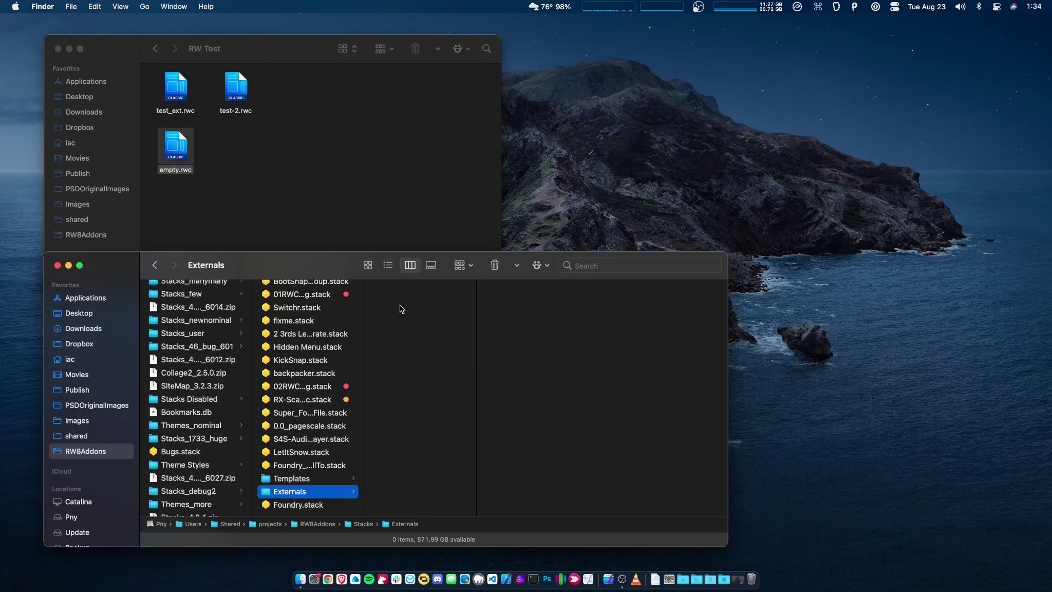
Step: Reopen empty.rwc from RW Test, check the Externals folder, then return to the empty project
click(308, 197)
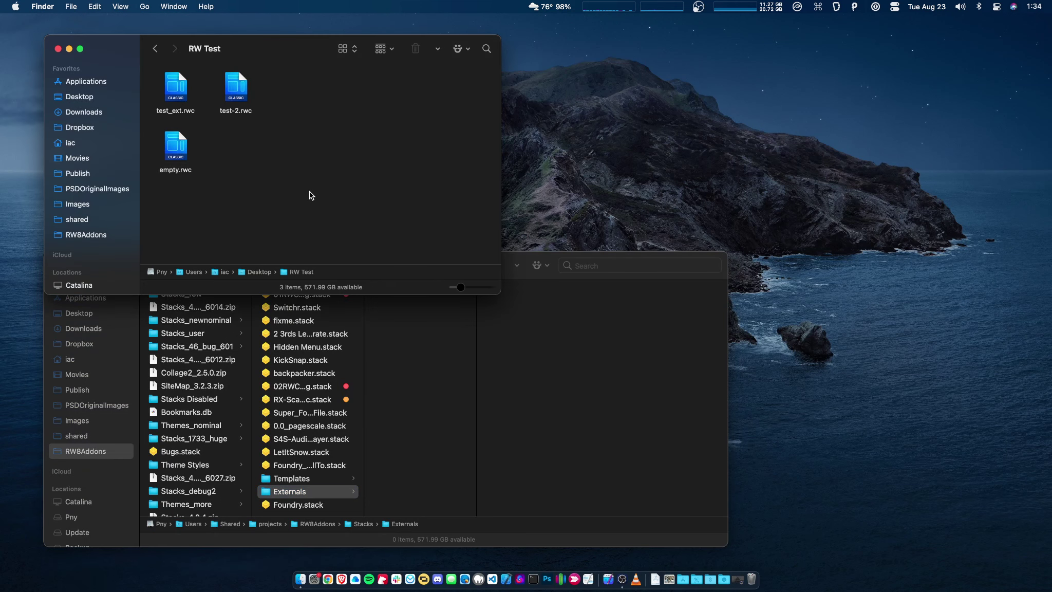
double_click(174, 149)
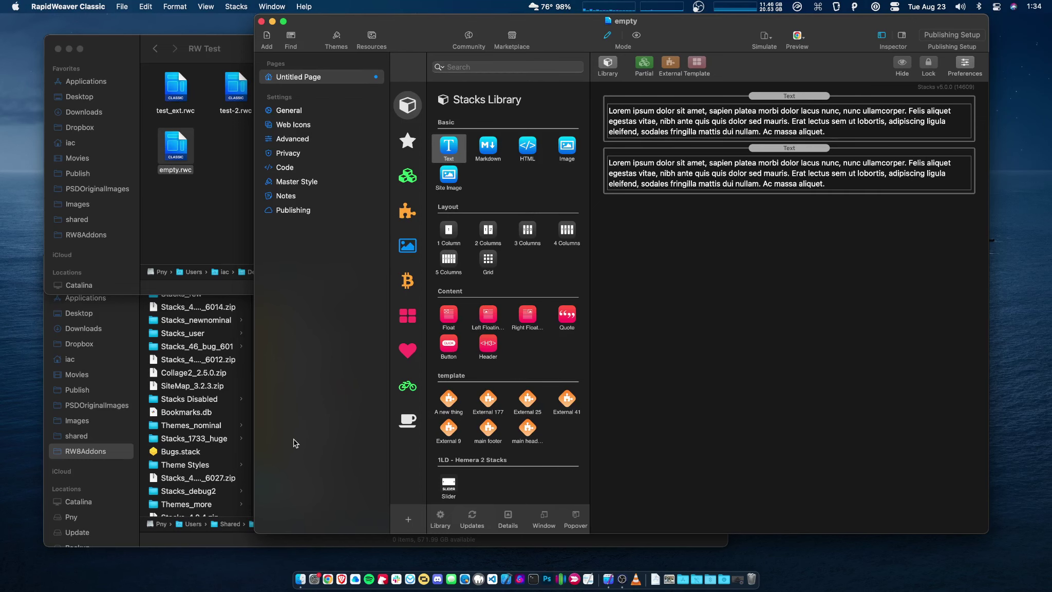
click(259, 540)
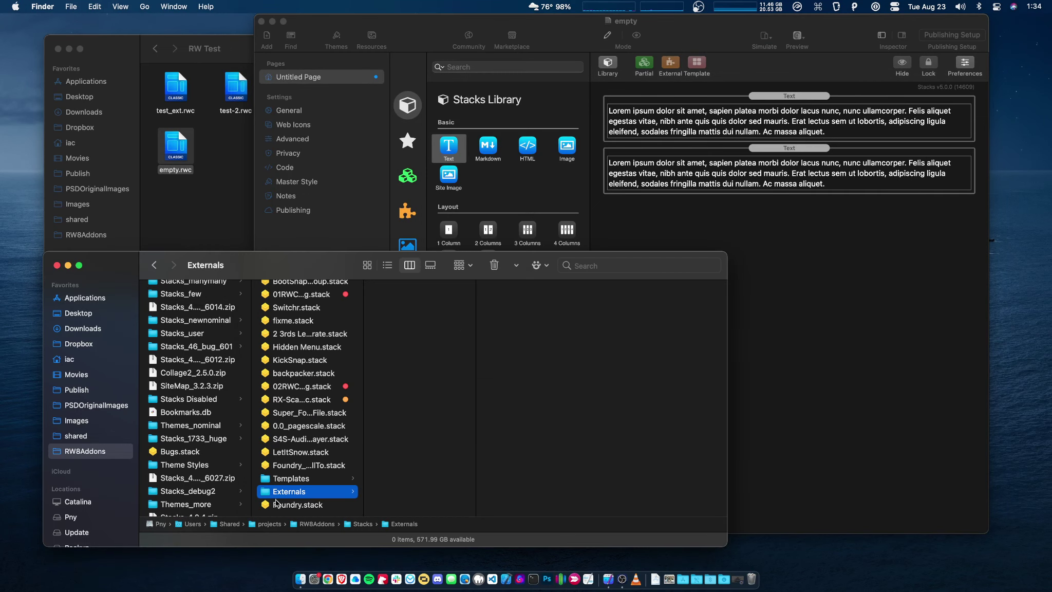
click(735, 392)
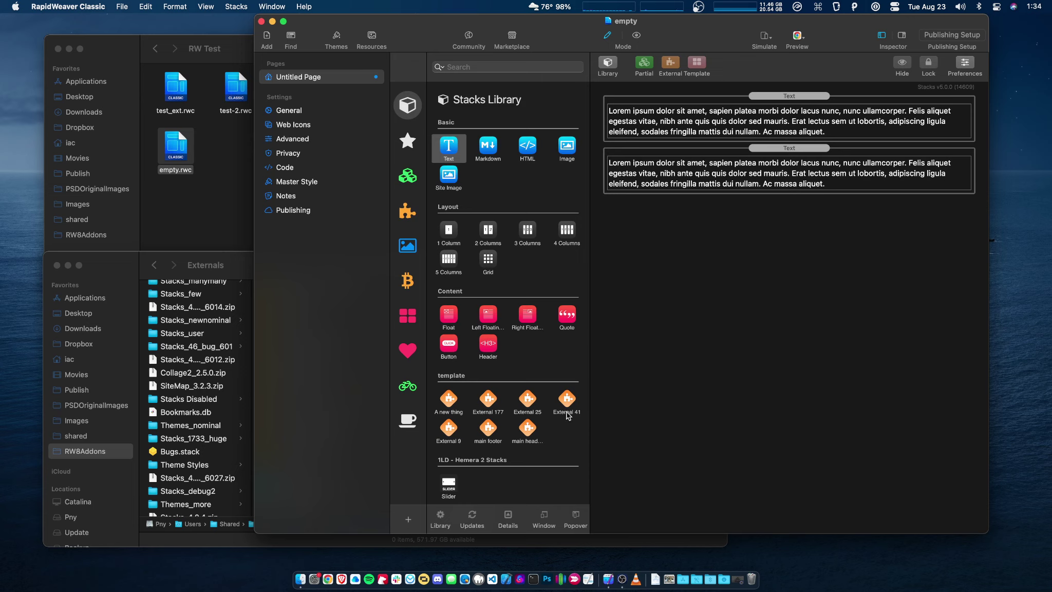
Step: Select all seven template externals in the Externals library category and remove them from the library
click(453, 391)
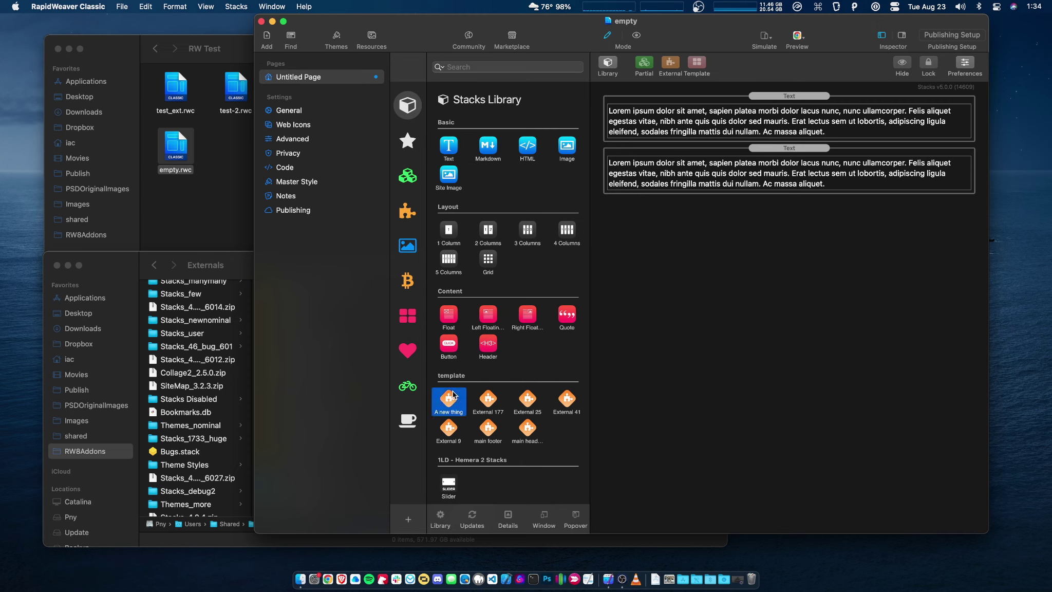
click(408, 212)
shift+click(534, 172)
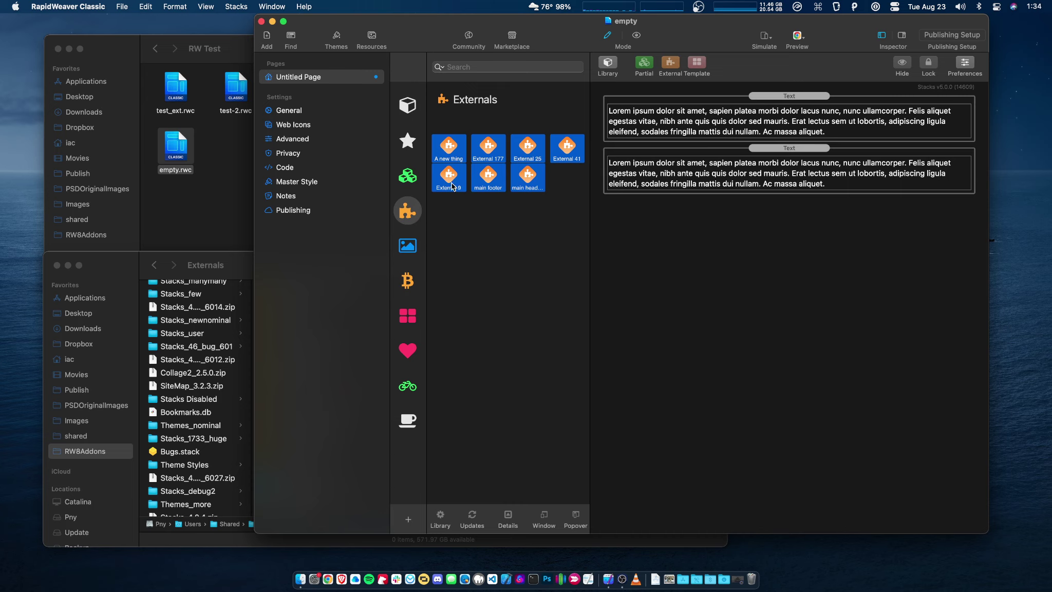
click(503, 512)
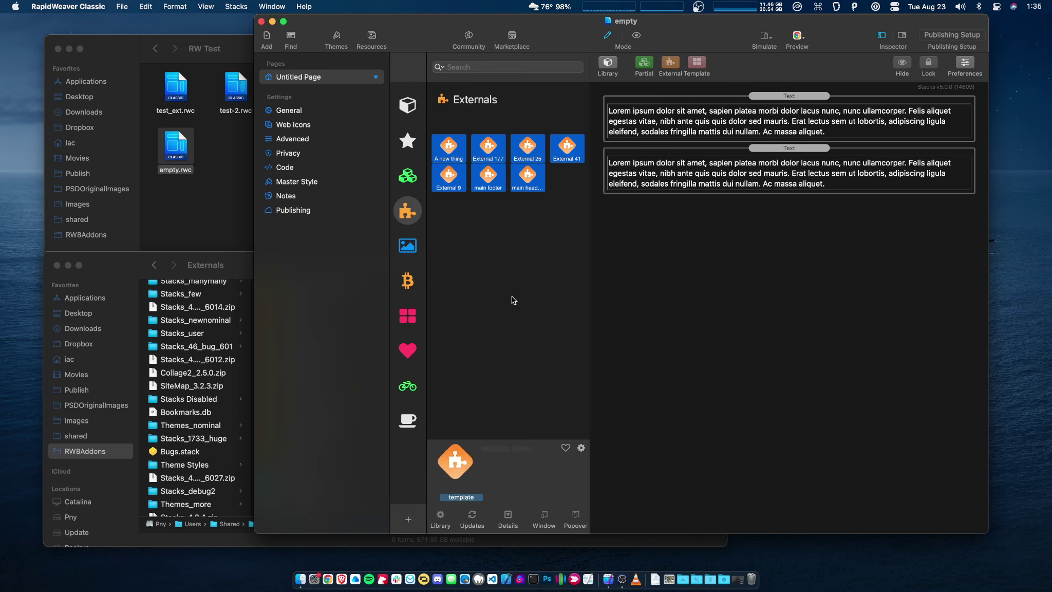
right_click(449, 174)
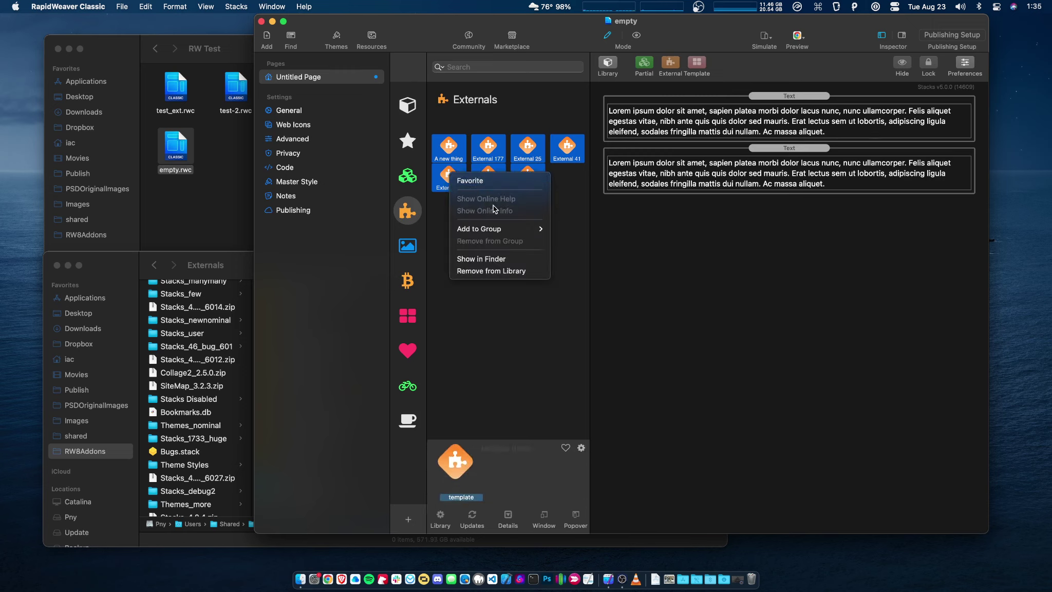
click(506, 273)
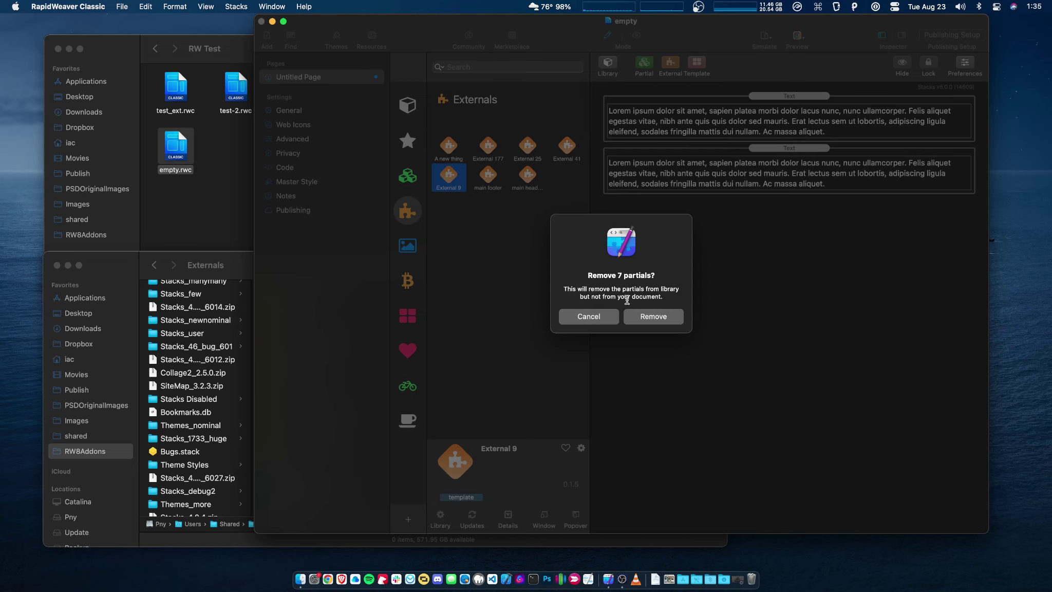
click(661, 323)
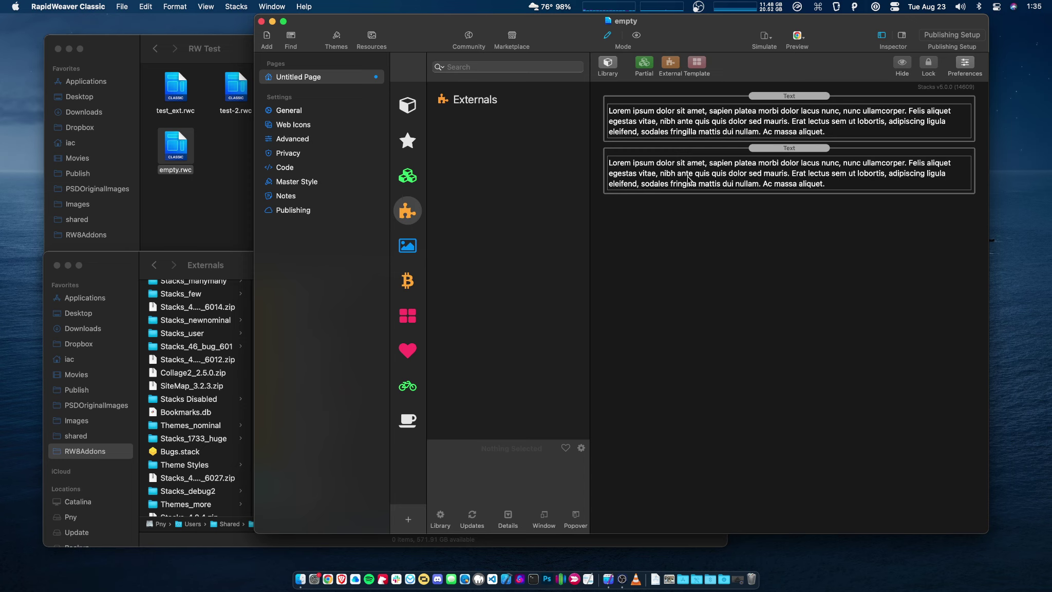
Step: Quit RapidWeaver Classic with Cmd+Q, leaving the RW Test and Externals Finder windows
key(super+q)
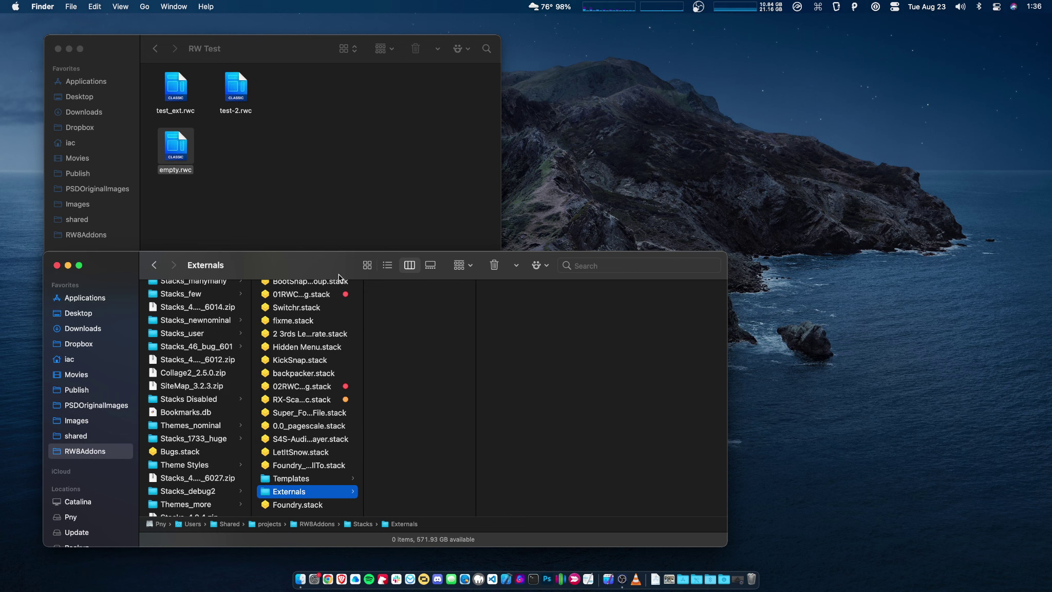
Step: Reopen empty.rwc from the RW Test folder, select a Text stack, and view the empty Externals category
click(179, 148)
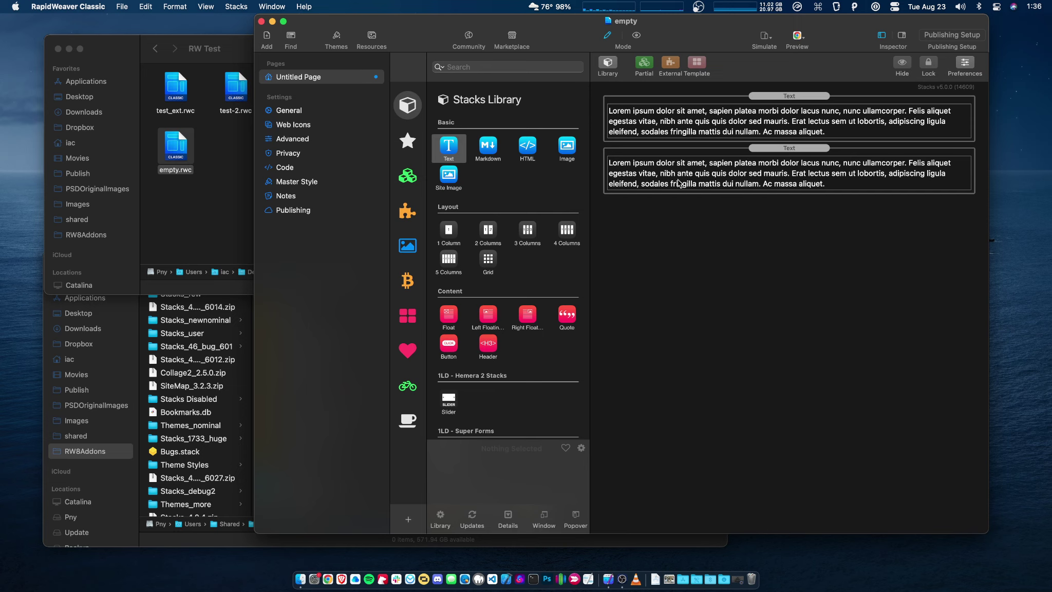
click(664, 160)
click(668, 114)
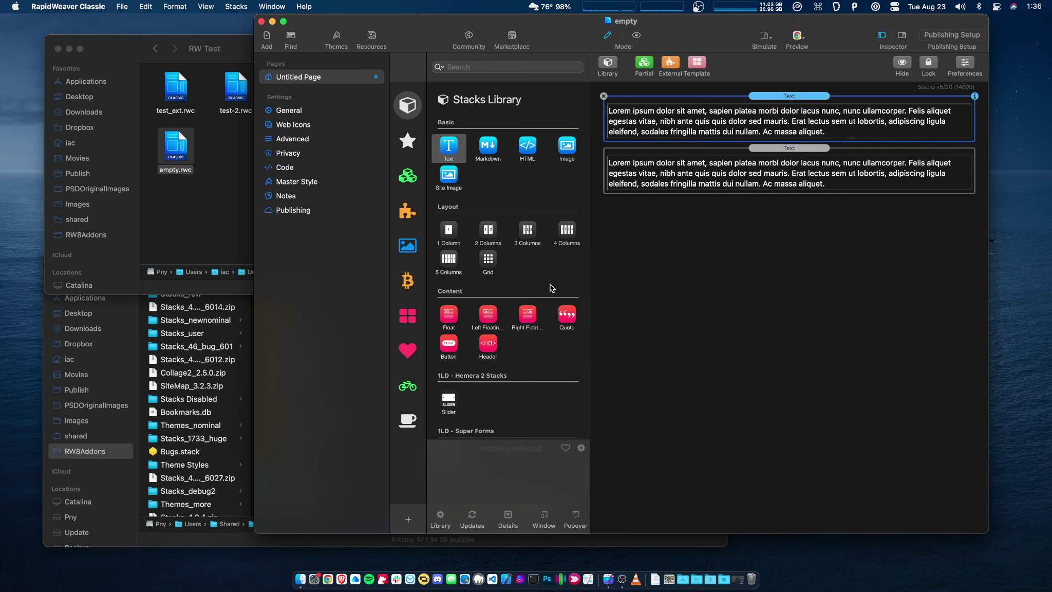
click(404, 203)
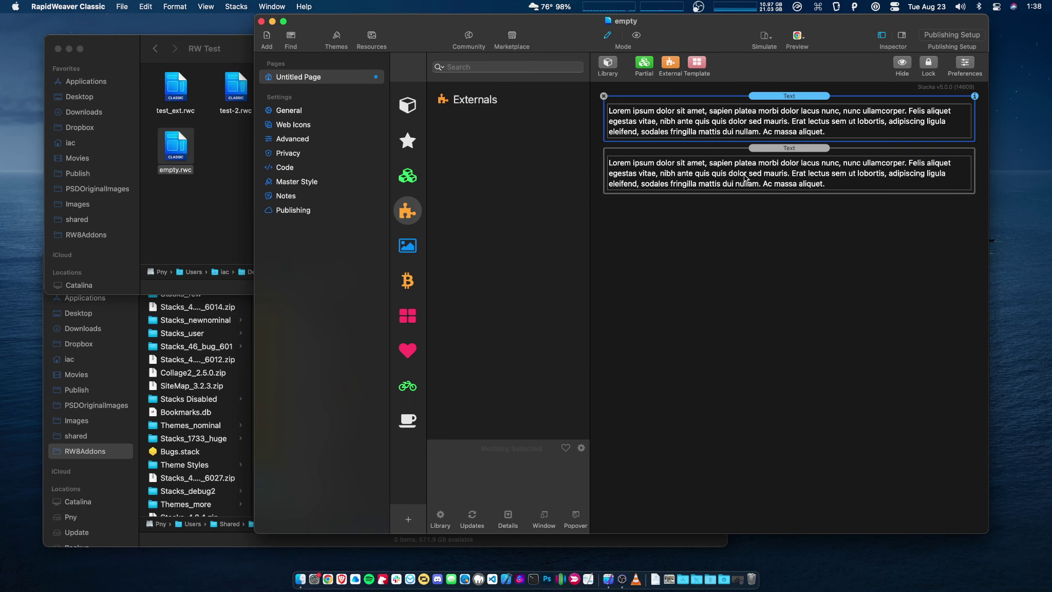
click(224, 536)
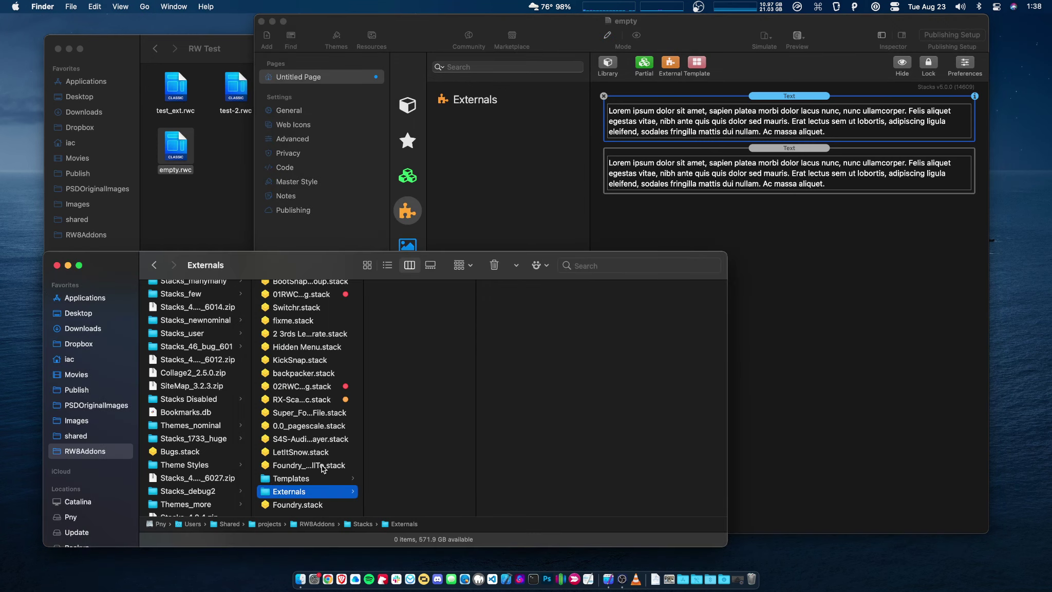
click(574, 162)
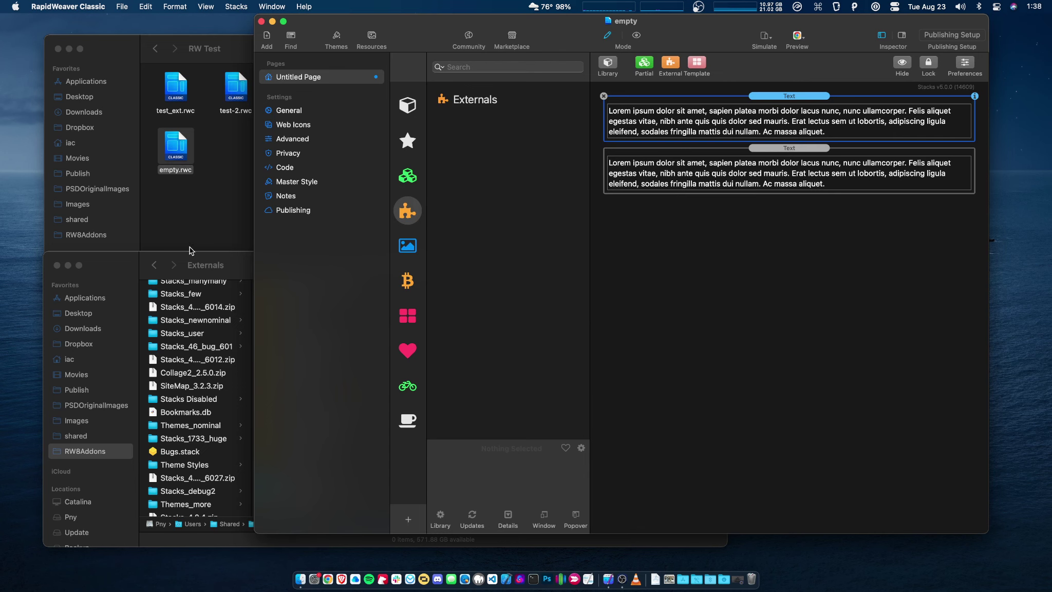
click(120, 262)
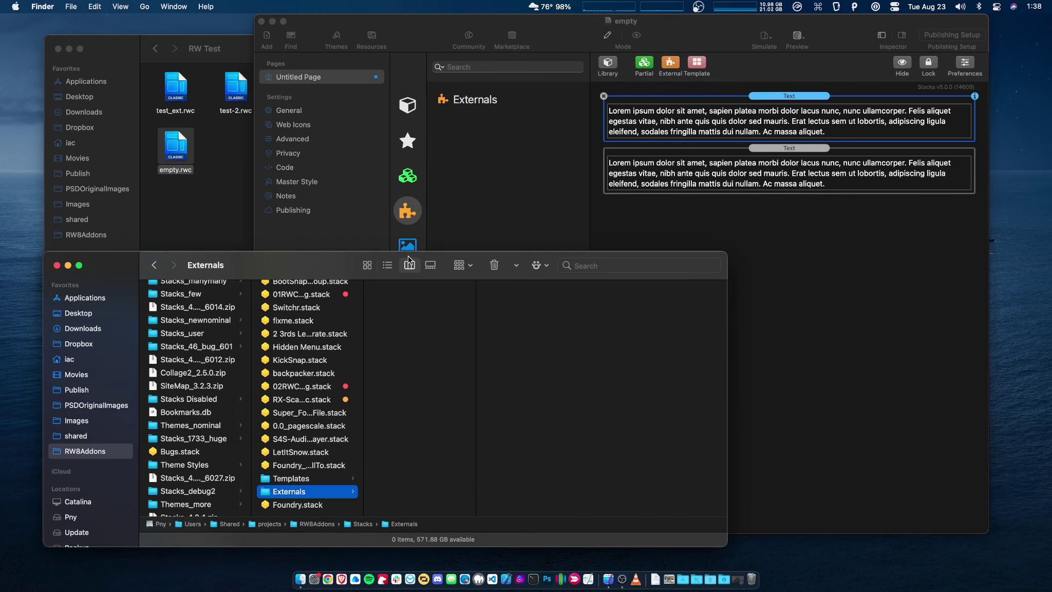
click(490, 193)
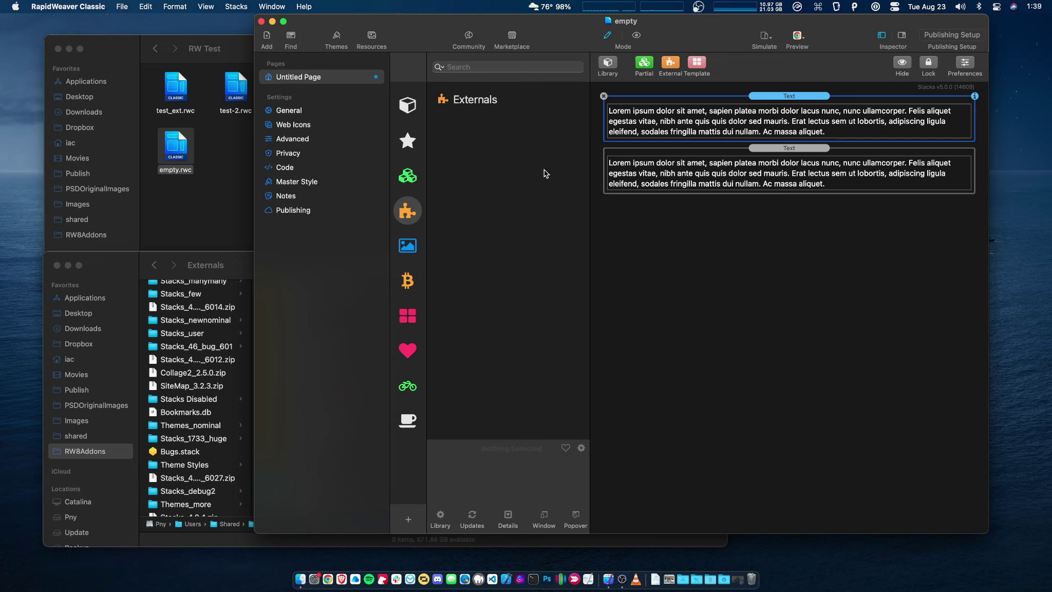
Step: Browse the Stacks menu unused, then show Built In and return to the full Stacks Library
click(241, 6)
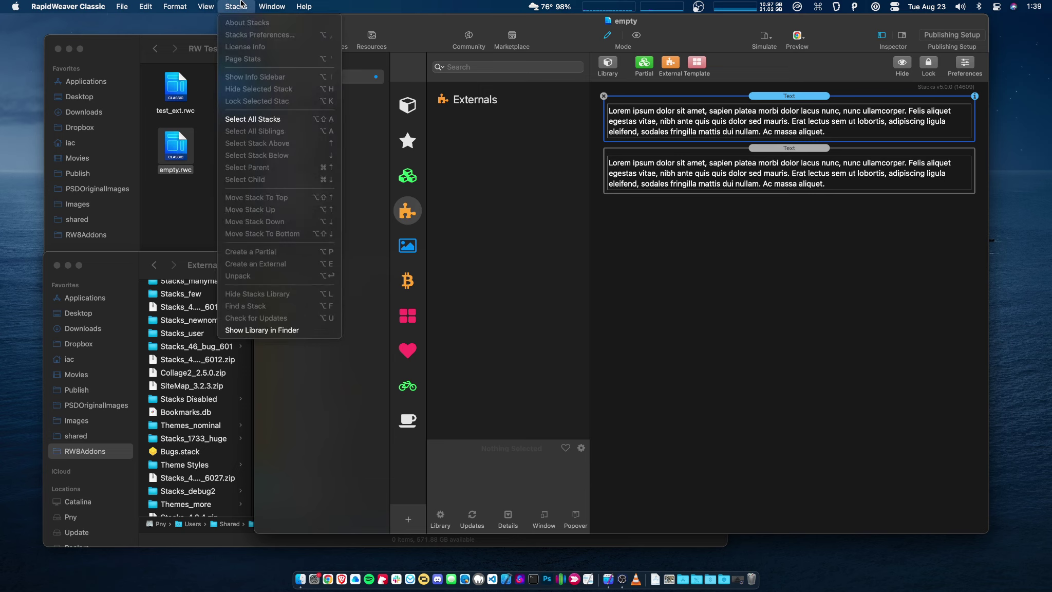
click(234, 5)
click(234, 5)
click(234, 5)
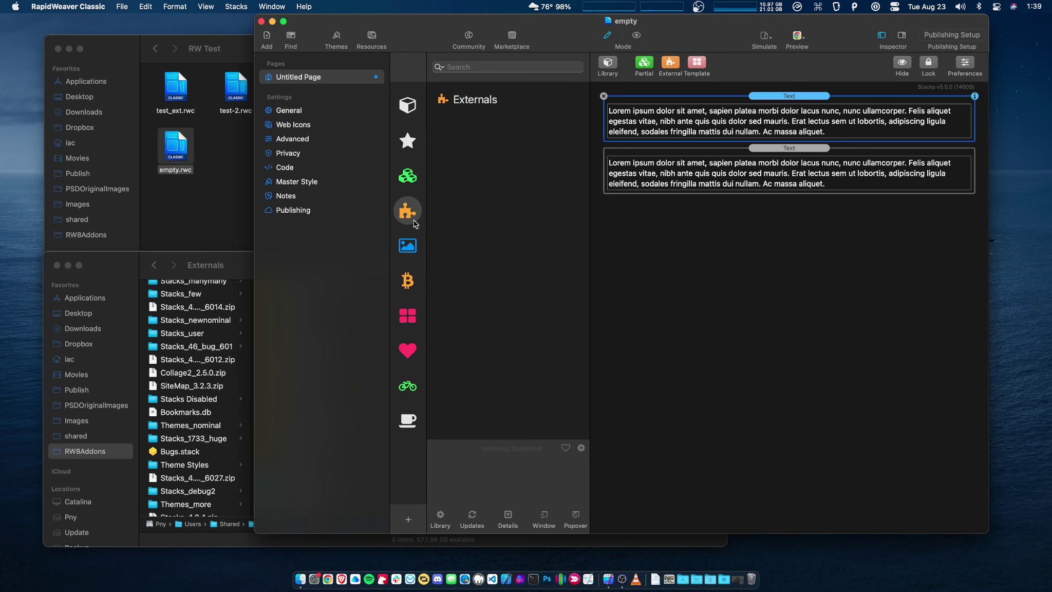
click(401, 127)
click(406, 113)
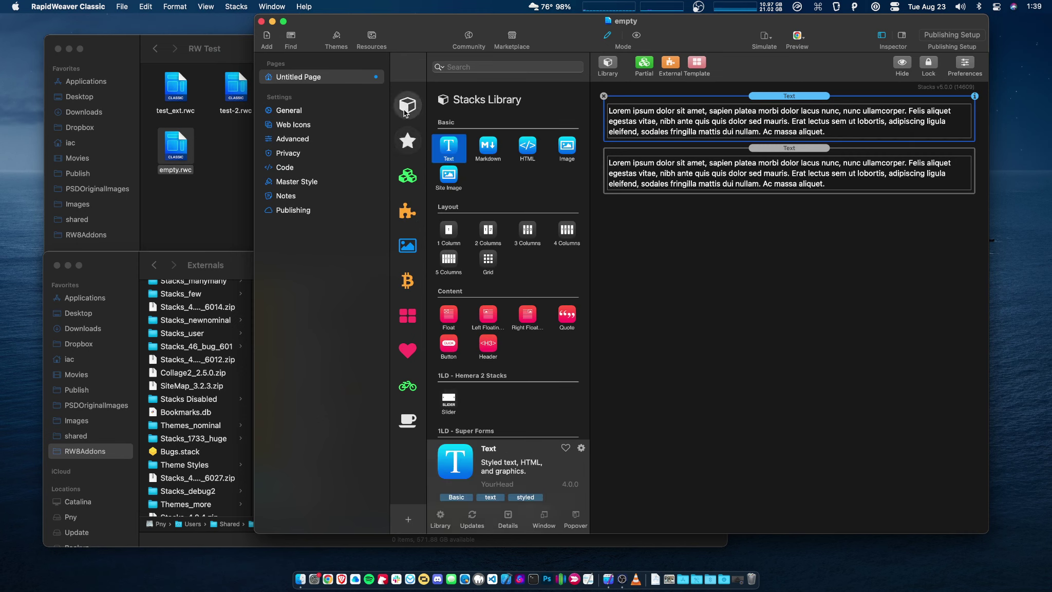
Step: Open the bike group's settings, dismiss them unchanged, and scroll through its items
double_click(409, 388)
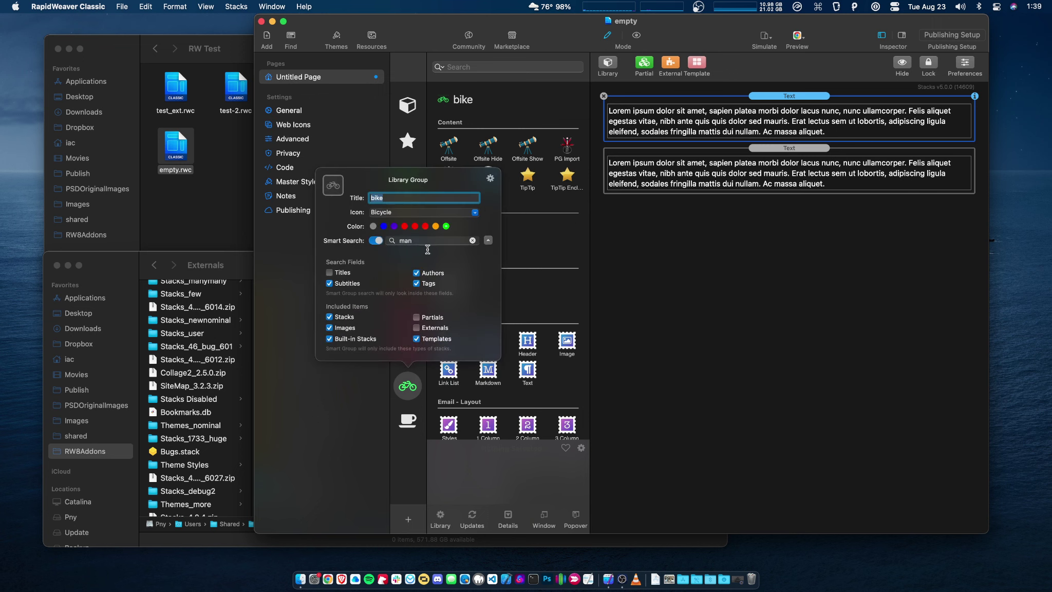
click(525, 307)
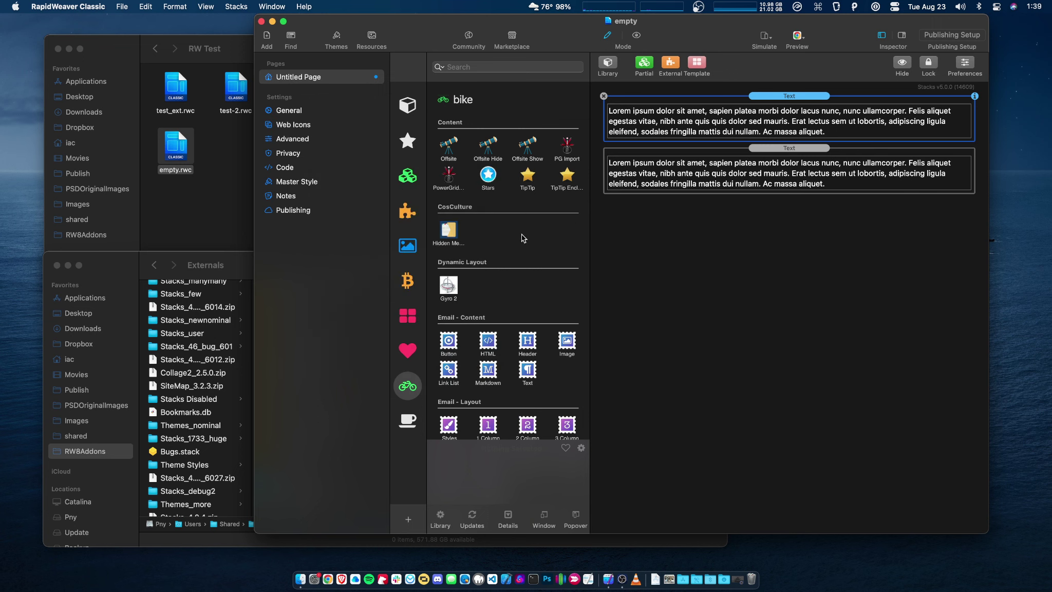
scroll(505, 225, down, 15)
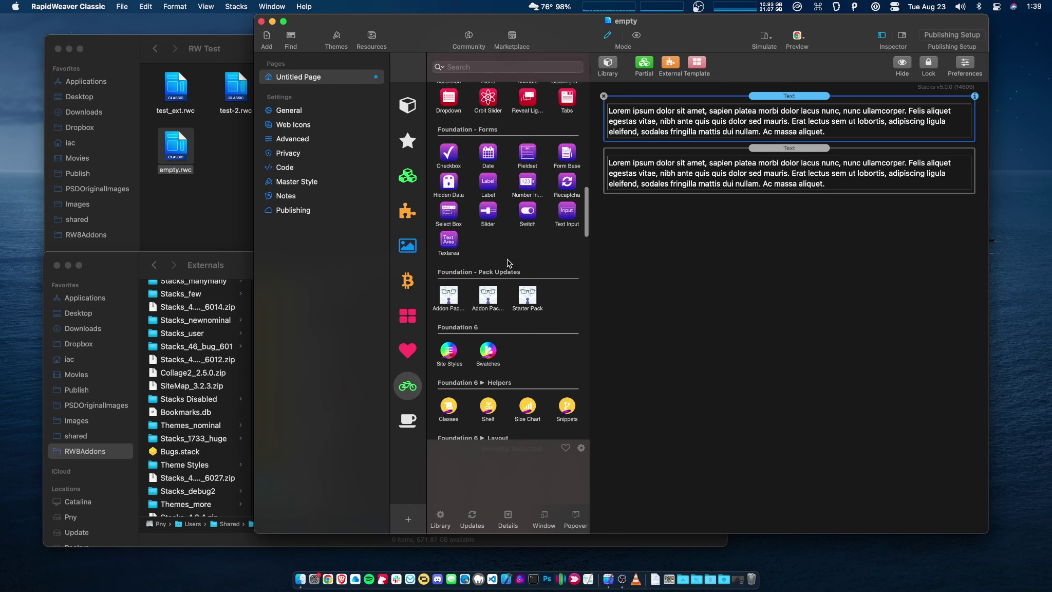
Step: Look over the Window and Stacks menus without choosing any command
click(272, 6)
click(271, 6)
click(238, 6)
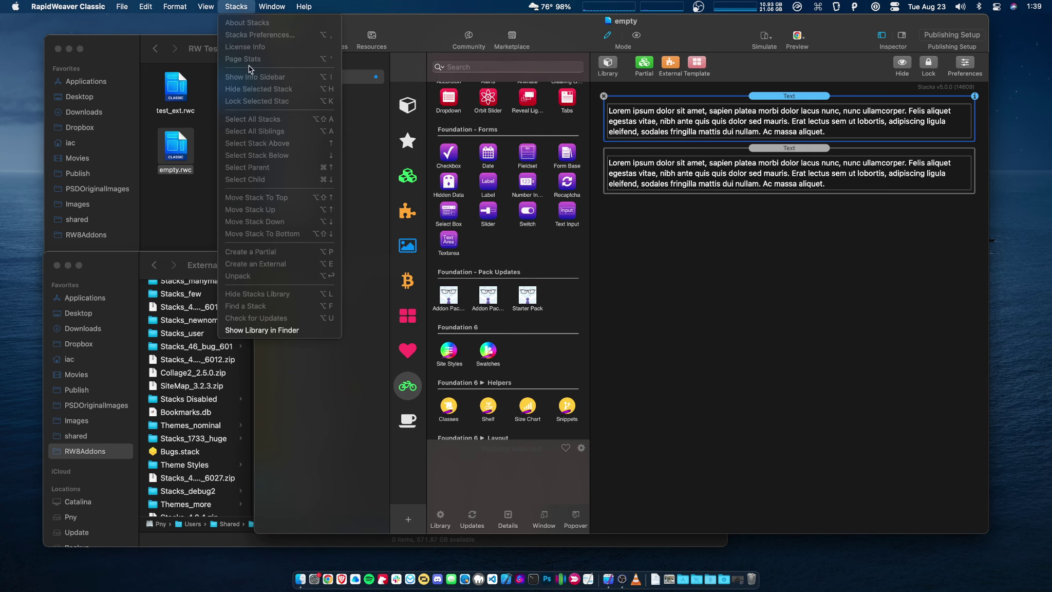
click(672, 229)
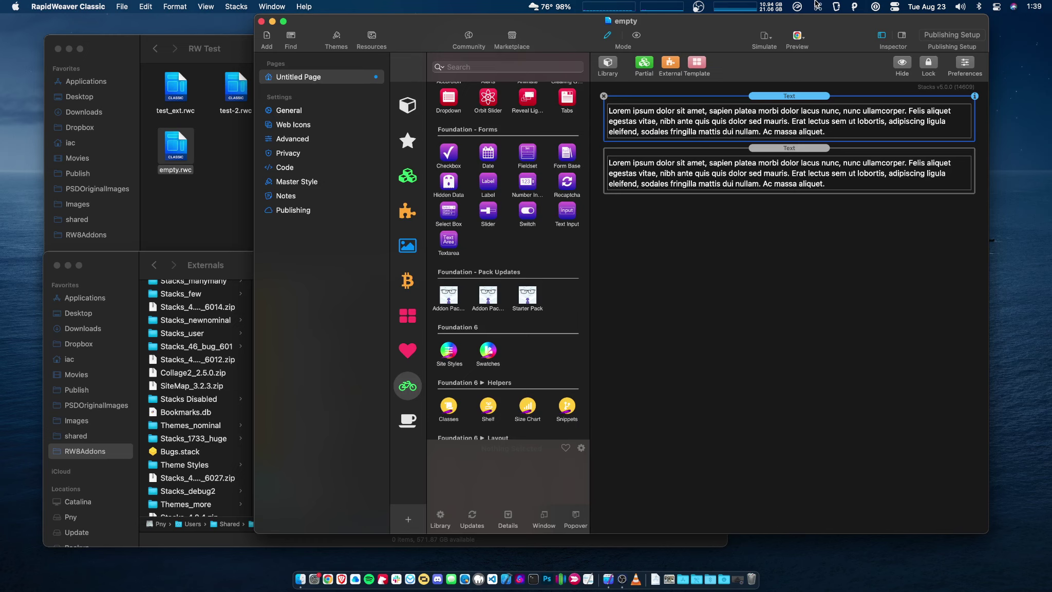
click(701, 6)
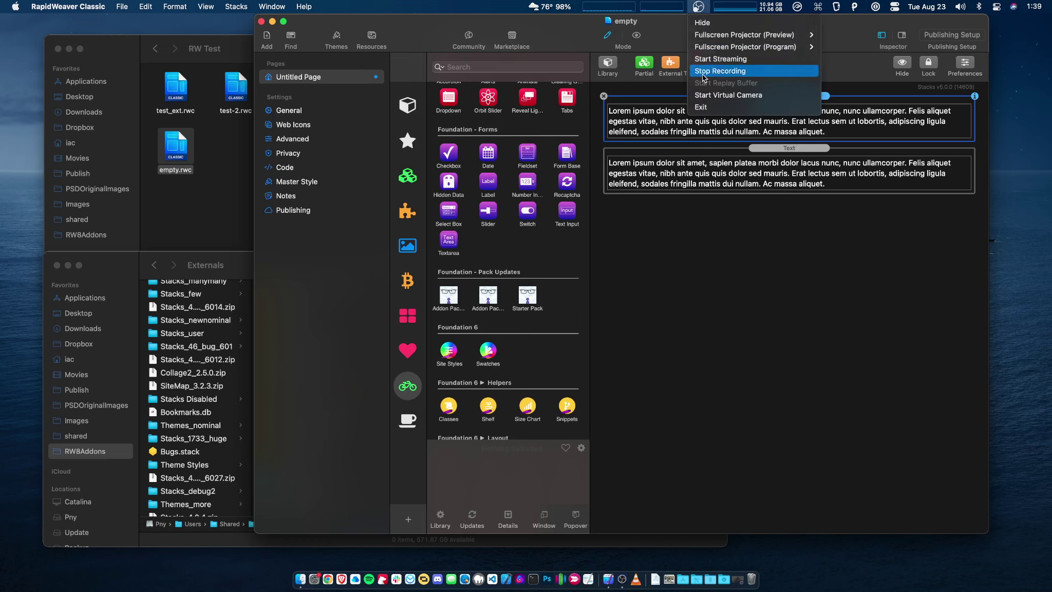